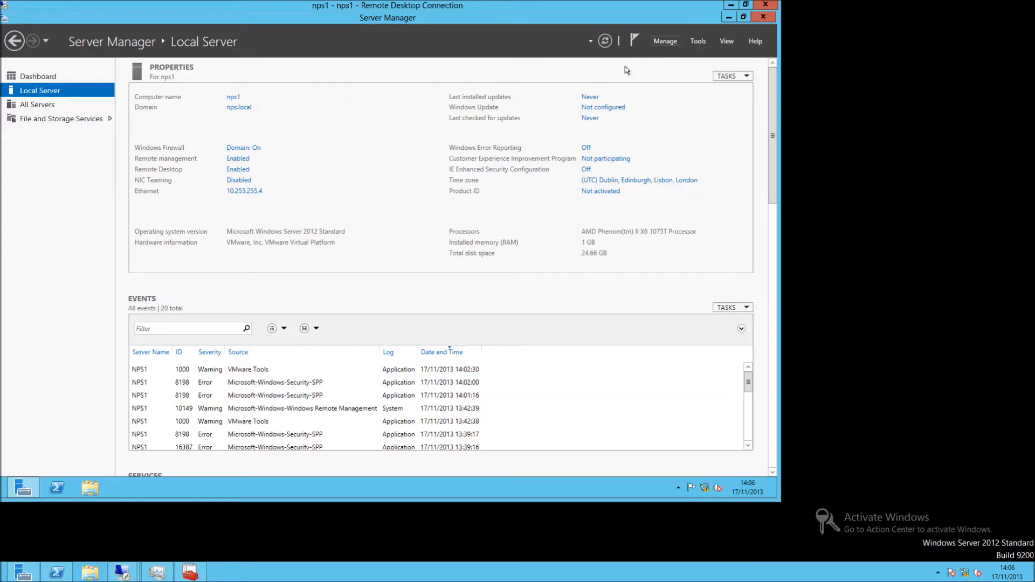
Begin a role-based Add Roles and Features installation targeting nps1.nps.local, advancing to Server Roles.
click(666, 42)
click(684, 56)
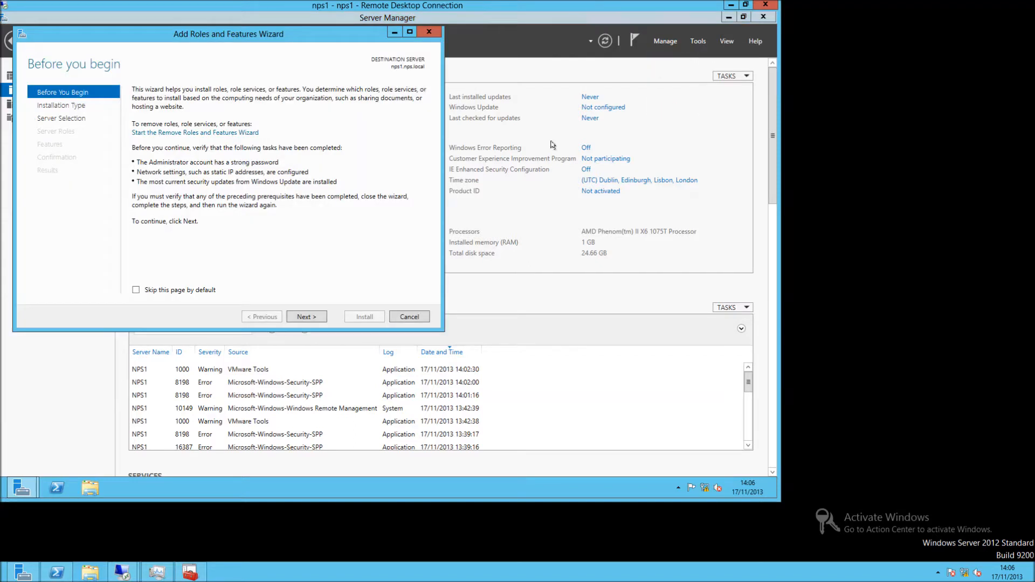
click(313, 316)
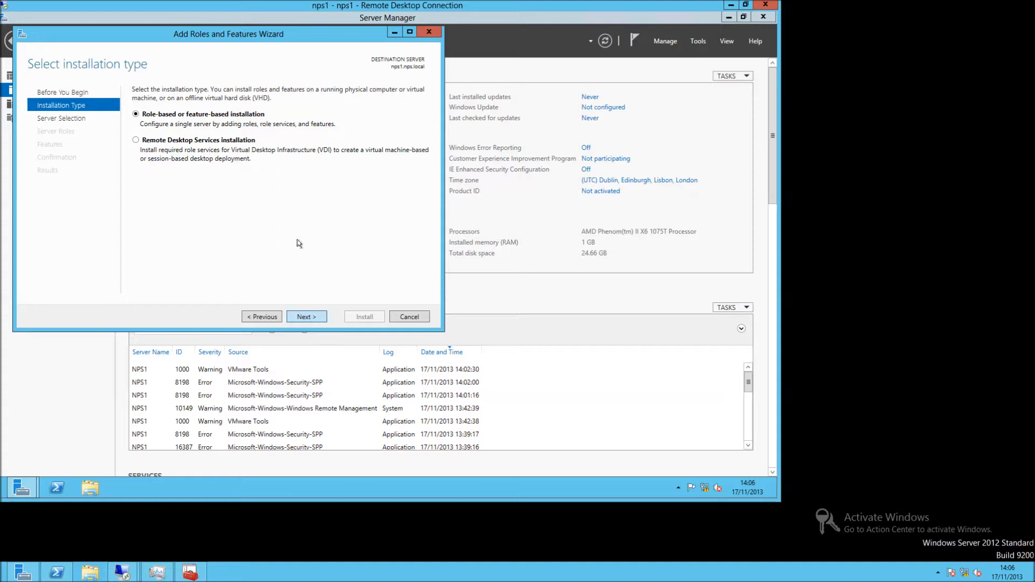
key(Return)
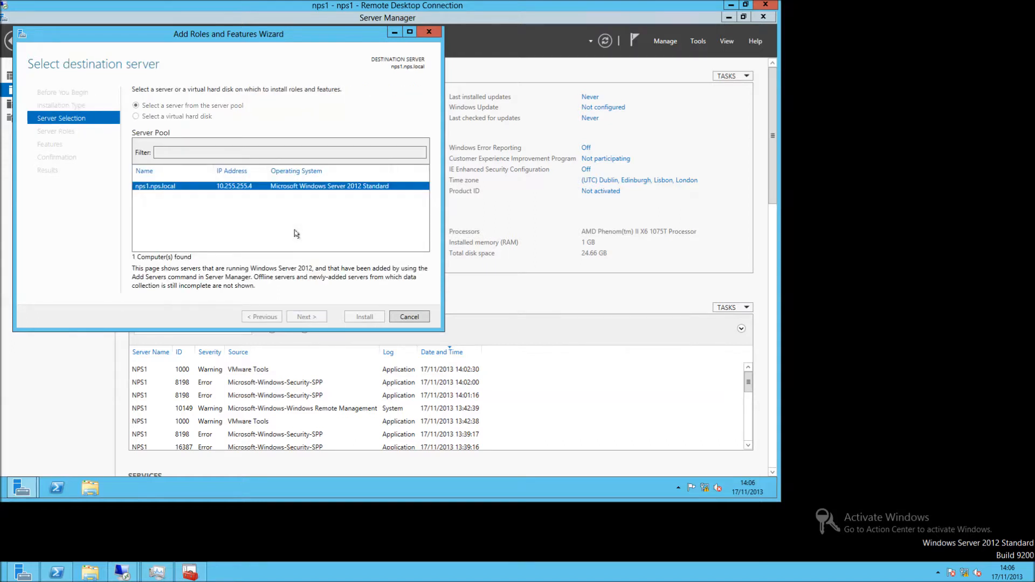
key(Return)
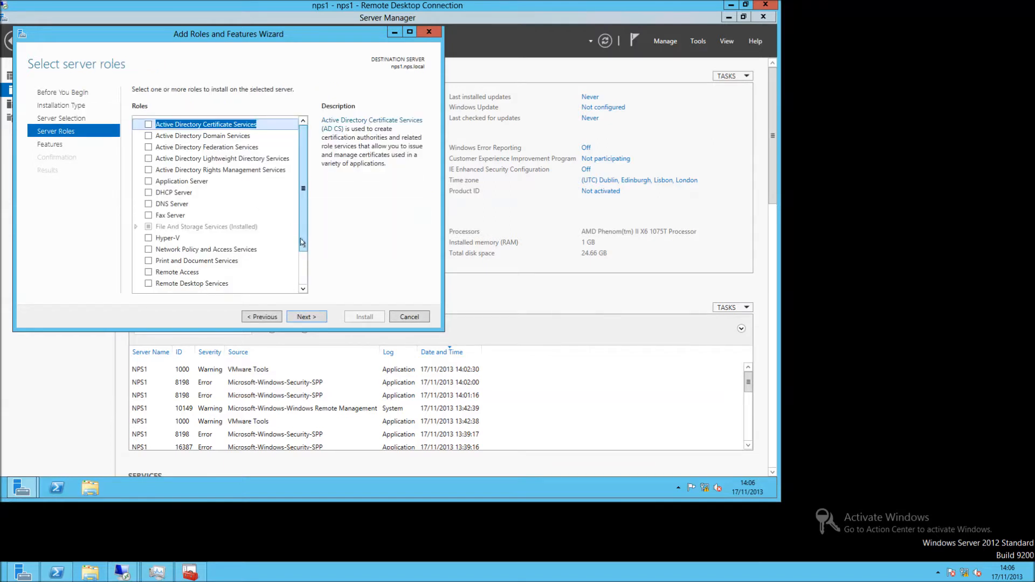
Tick Network Policy and Access Services and add its required management tools.
scroll(301, 242, down, 2)
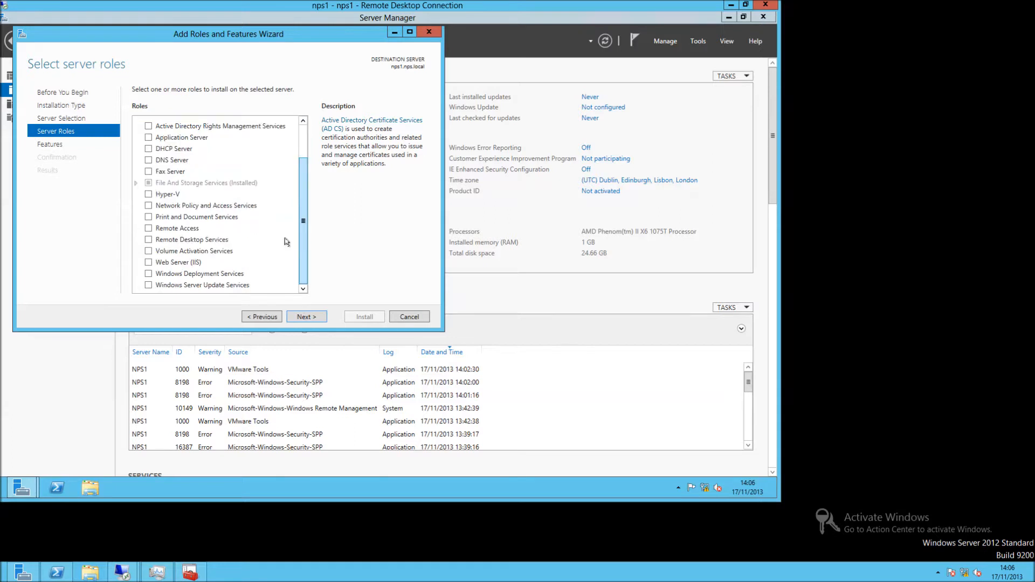
click(157, 207)
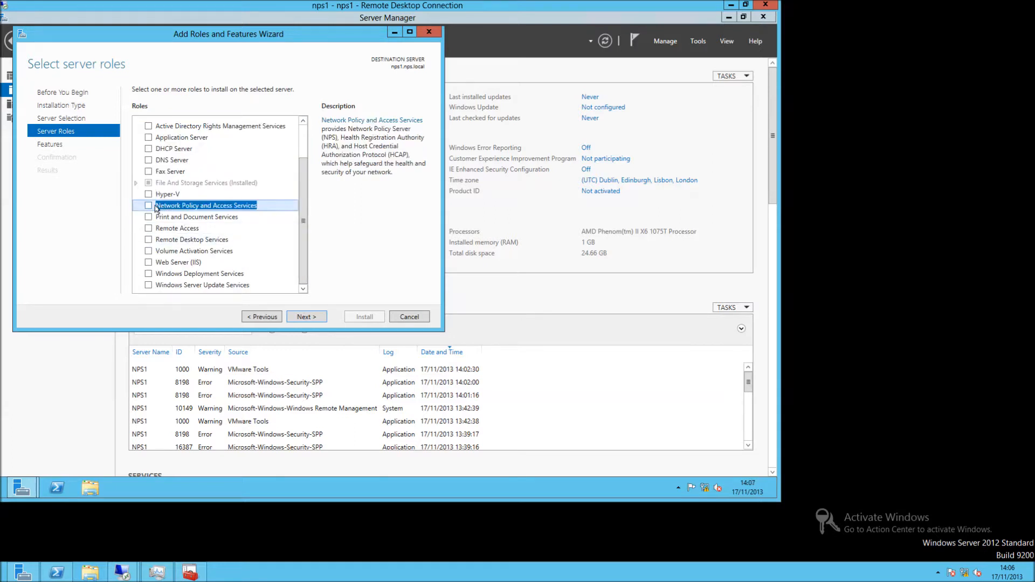
click(148, 206)
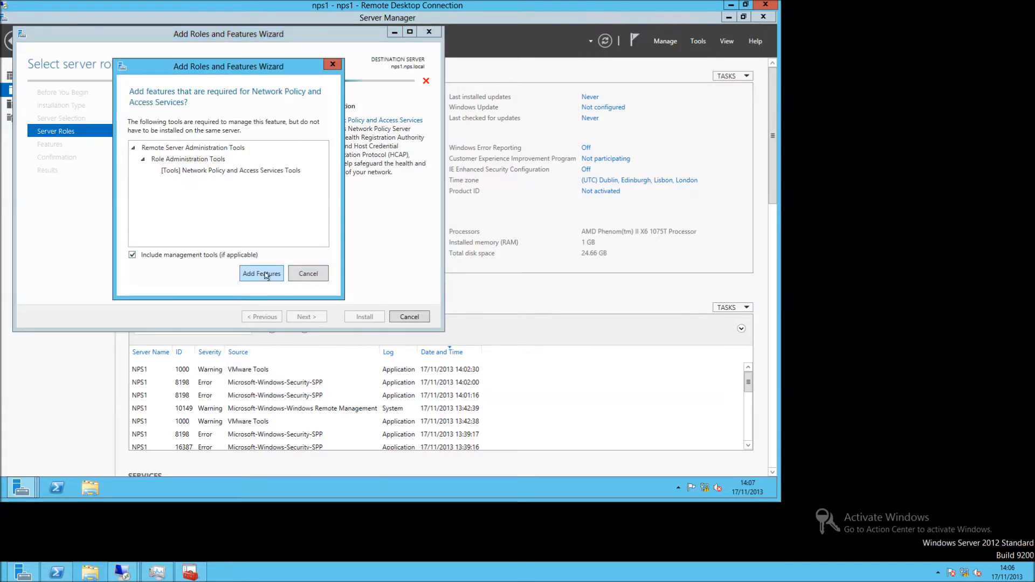
click(264, 275)
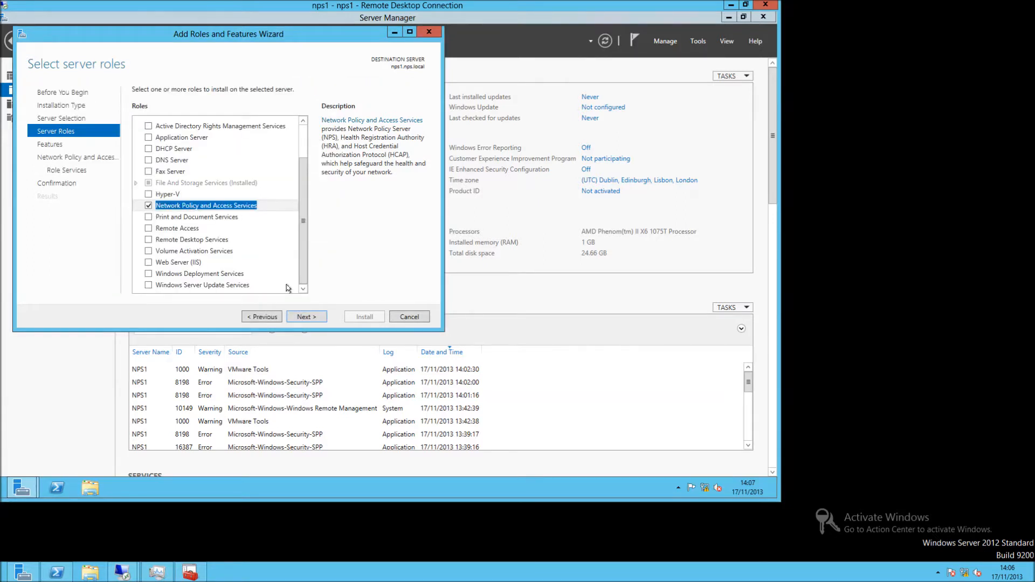
Keep default features and the Network Policy Server role service, allowing automatic restart if required.
click(305, 317)
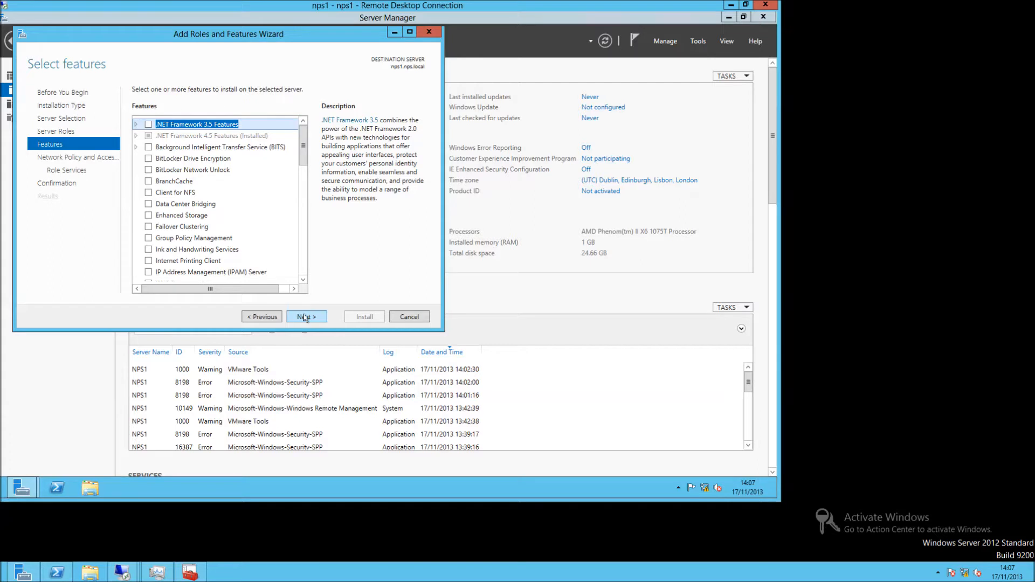
click(305, 318)
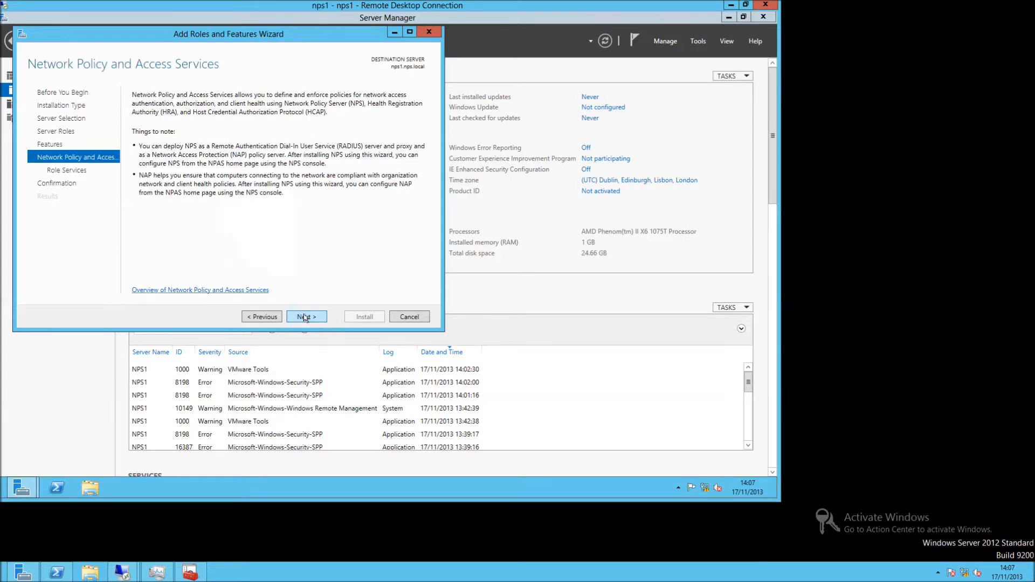
click(305, 317)
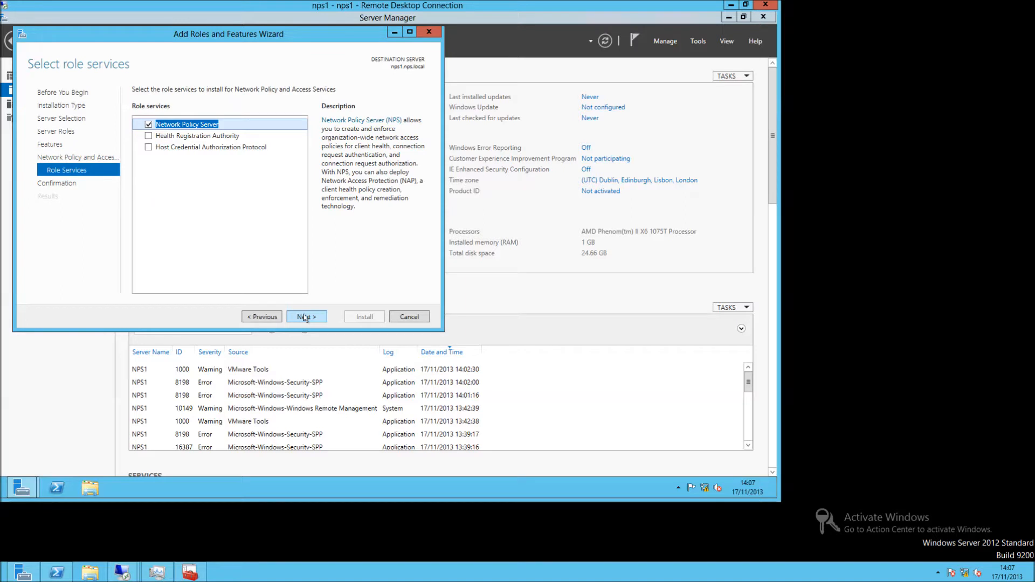
click(304, 317)
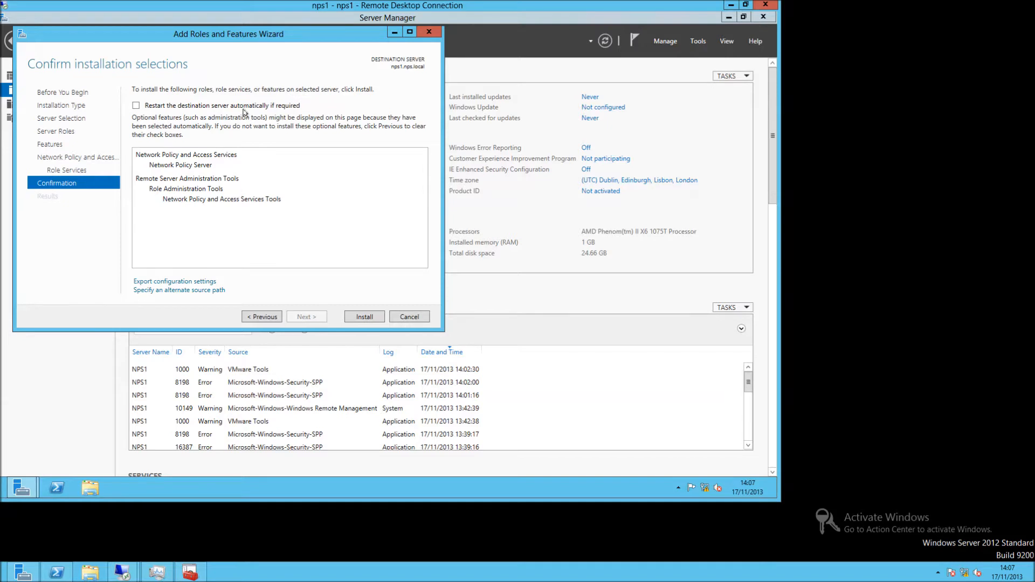
click(268, 106)
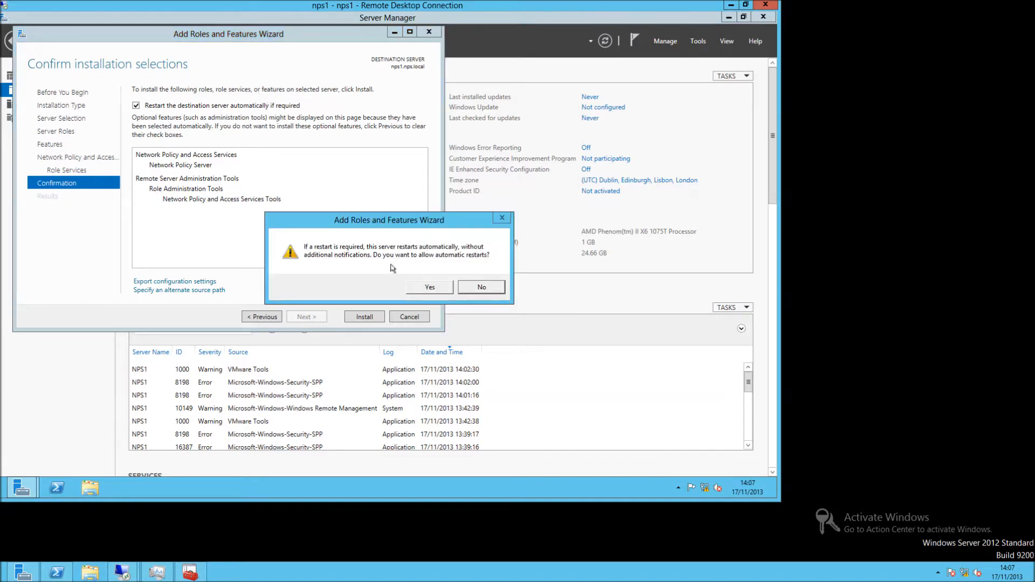
click(423, 288)
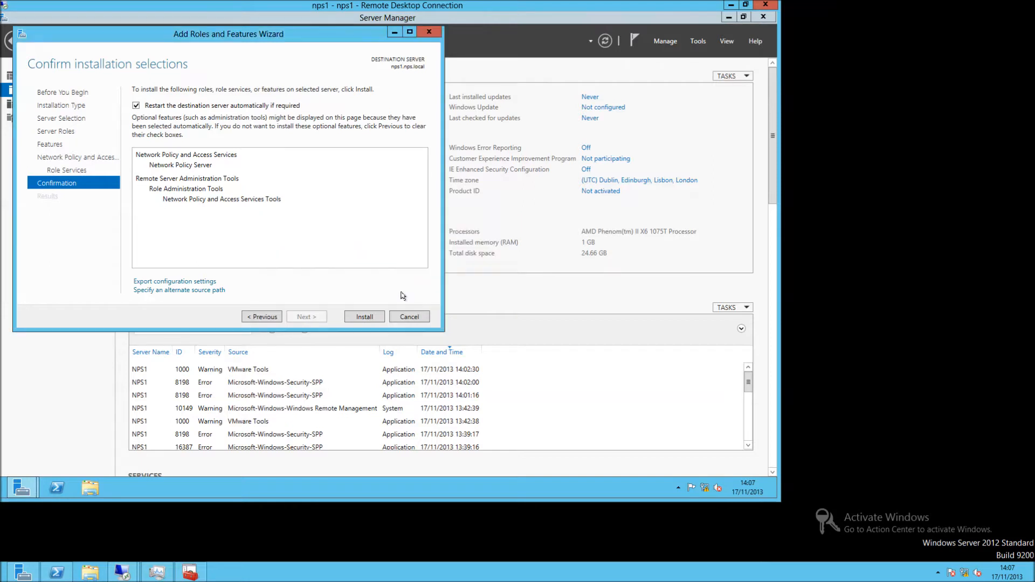
Install Network Policy and Access Services on nps1.nps.local and wait until it succeeds.
click(365, 316)
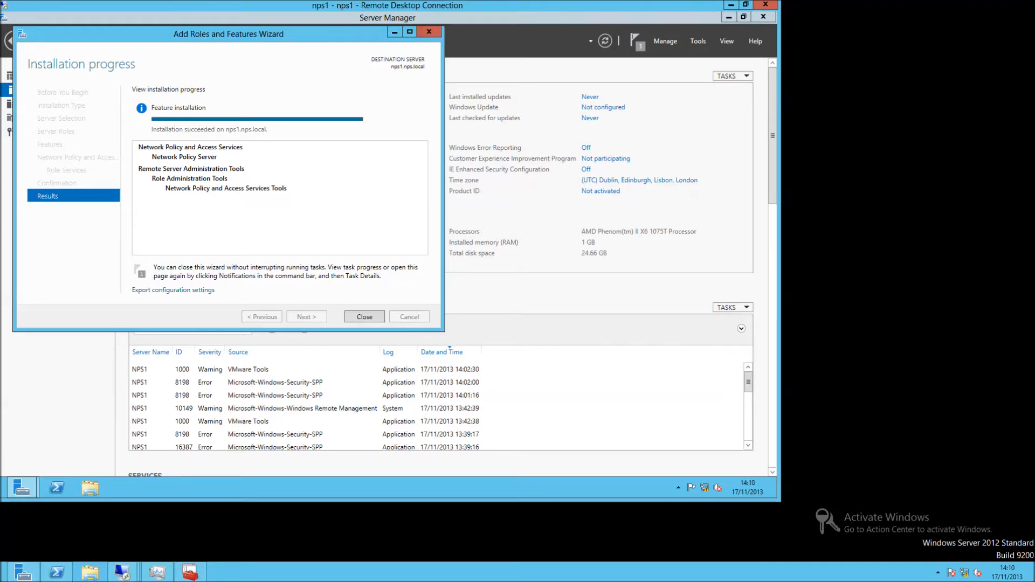
Close the finished wizard and launch the Network Policy Server console for NPS1 from the NAP page.
click(354, 322)
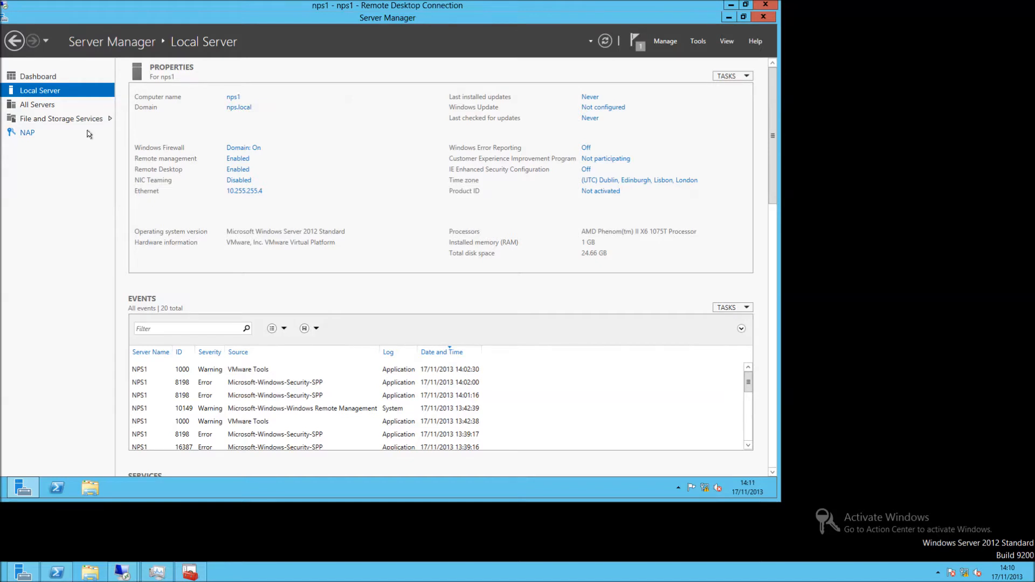
click(30, 134)
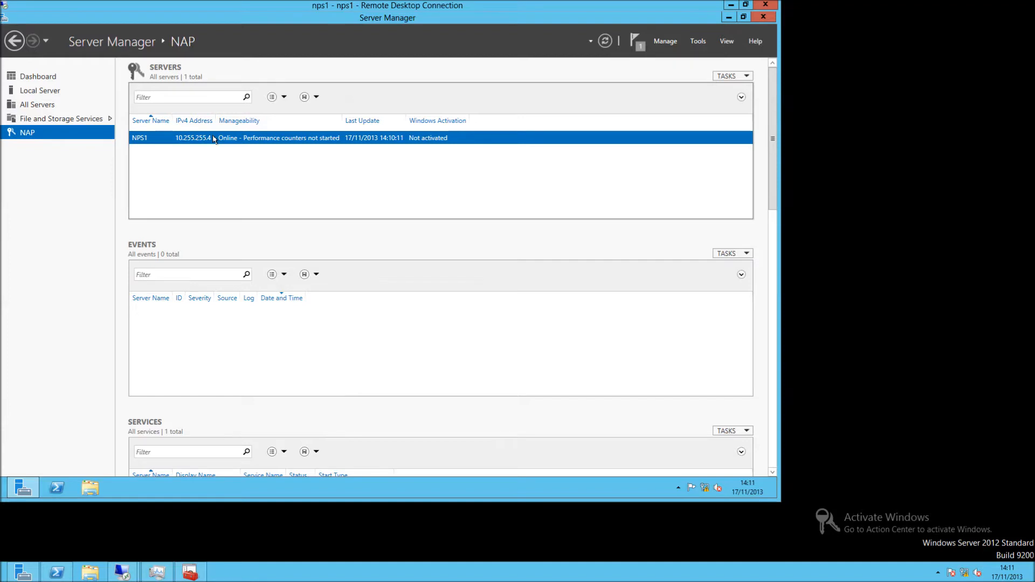
right_click(214, 139)
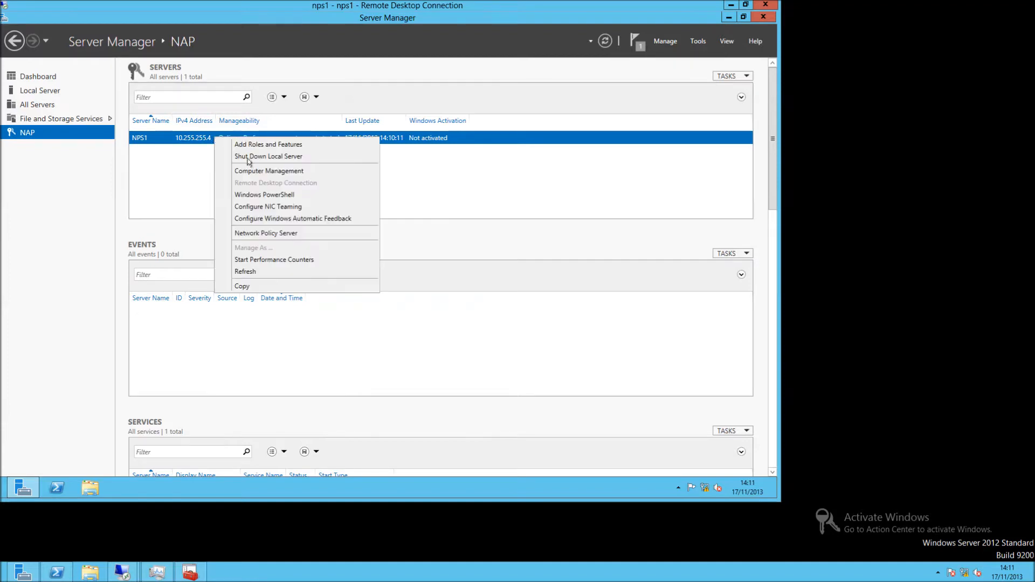
click(248, 234)
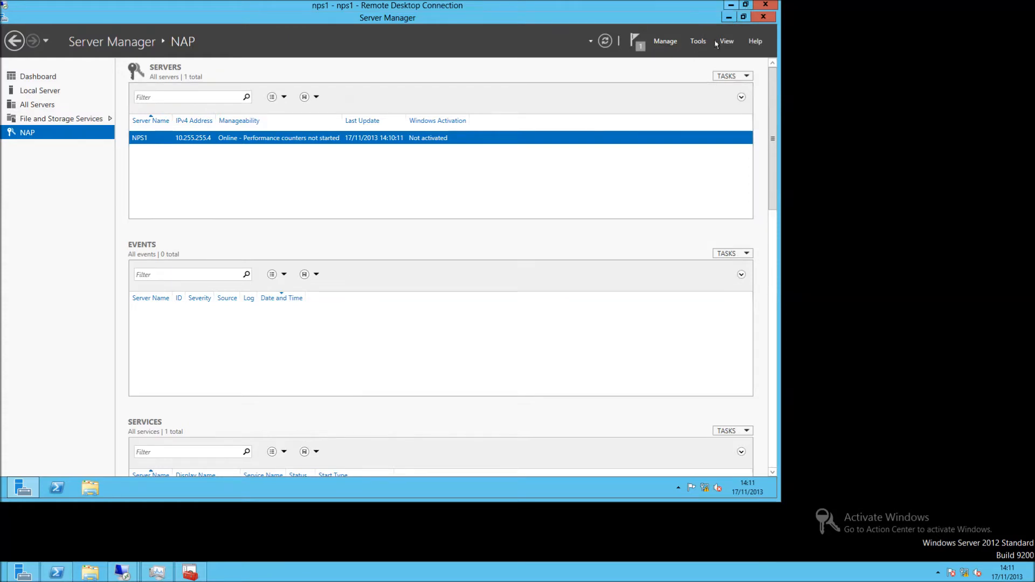
In the NPS console, choose the RADIUS server for 802.1X Wireless or Wired Connections scenario.
click(728, 16)
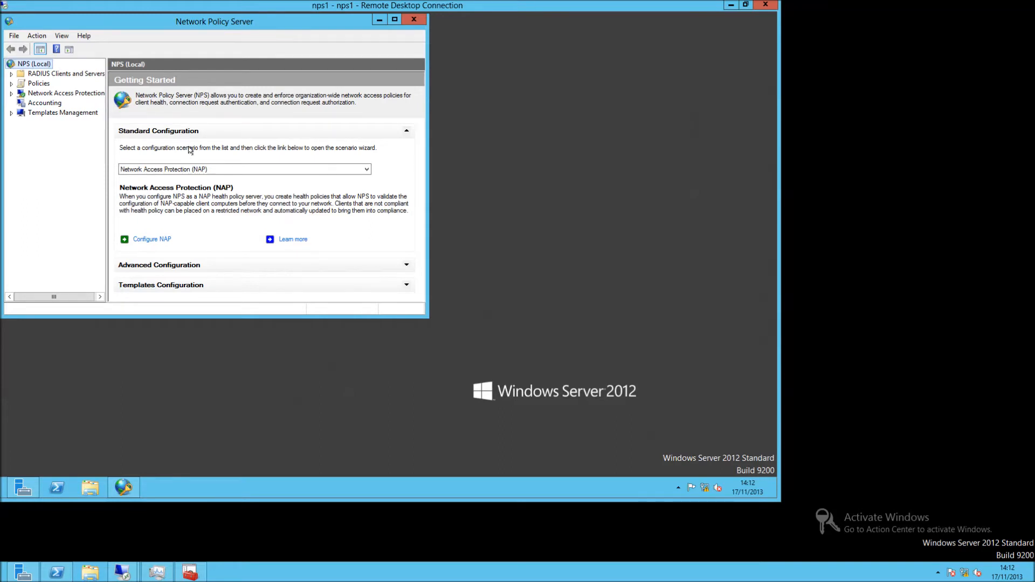
click(315, 171)
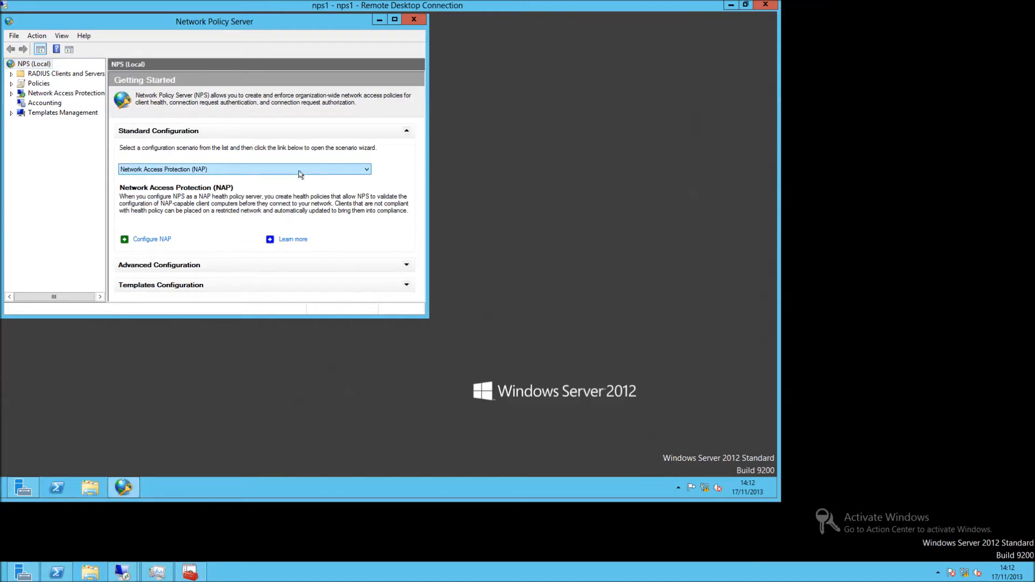
click(364, 171)
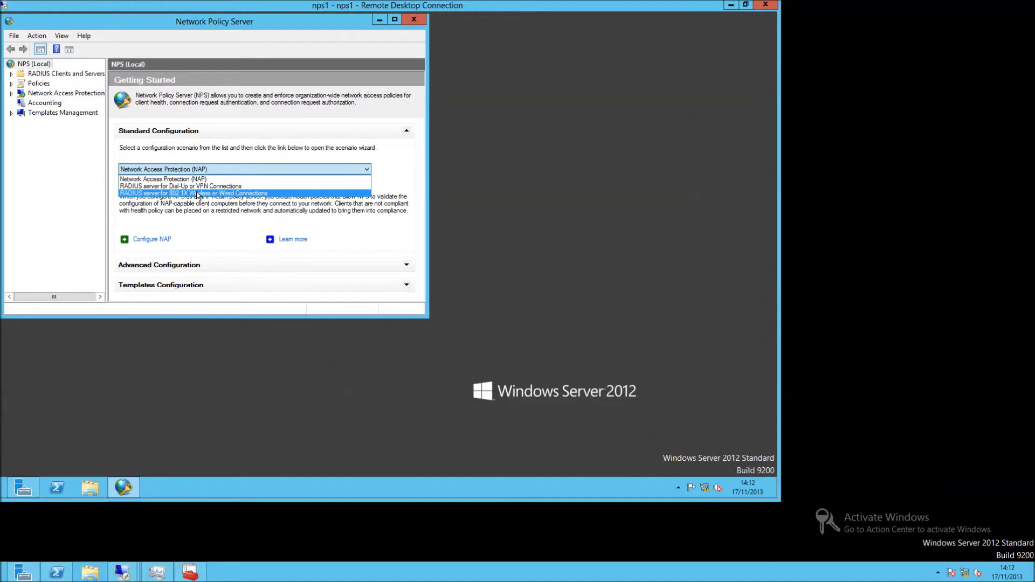
click(197, 195)
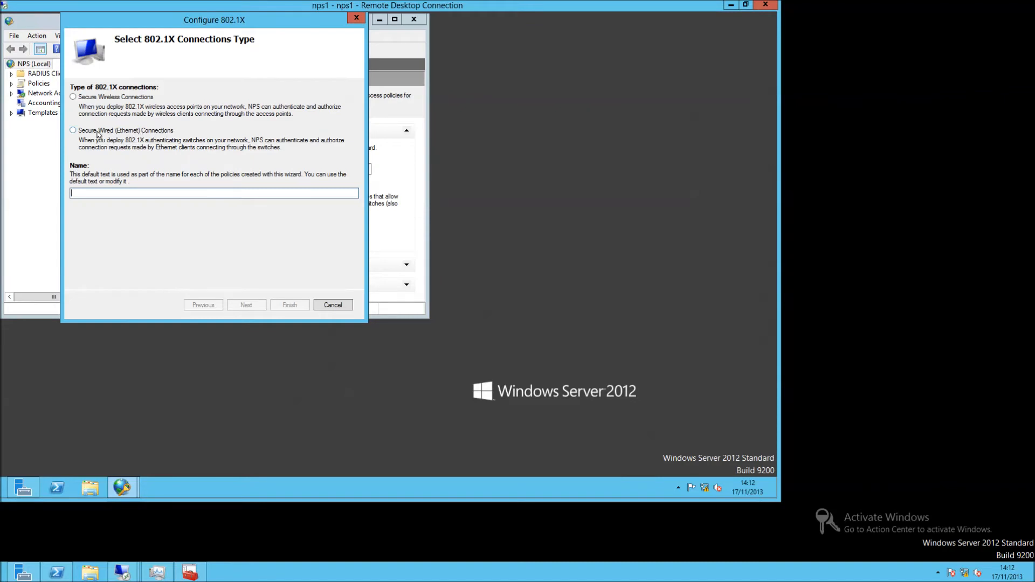
Choose Secure Wired (Ethernet) Connections, keeping its default name, and continue.
click(124, 131)
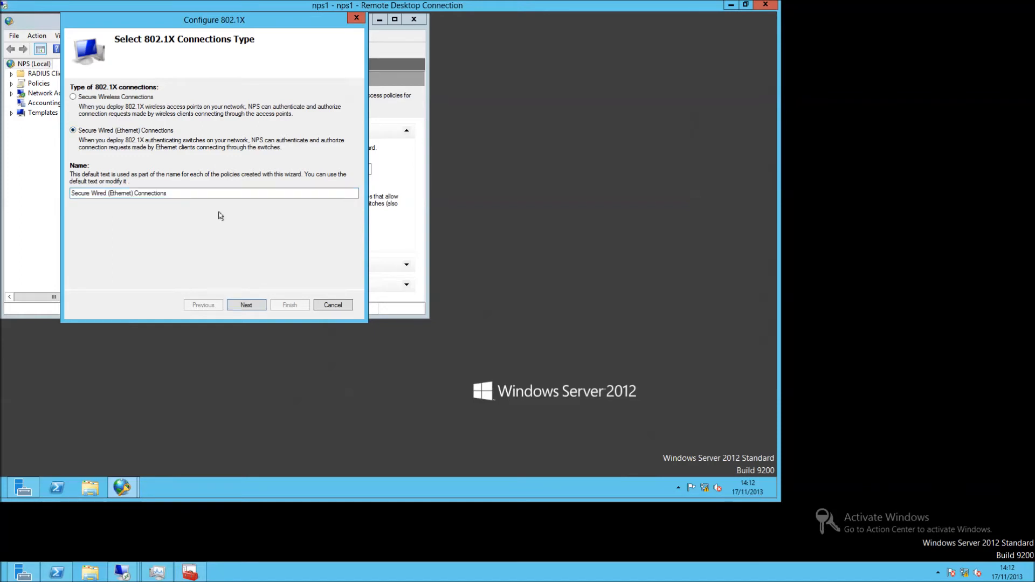
click(251, 305)
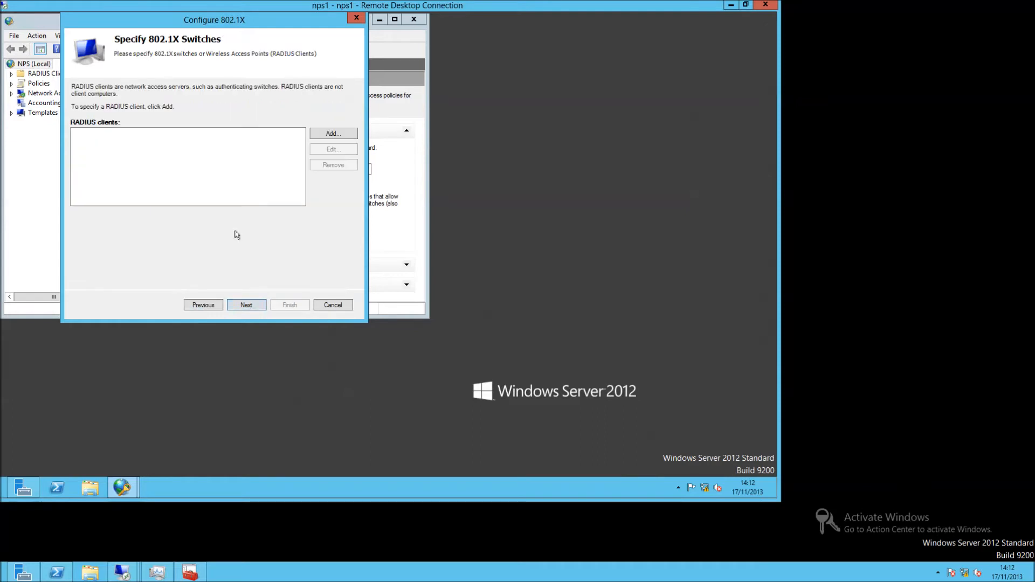
Add a new RADIUS client with address 10.255.255.254.
click(320, 134)
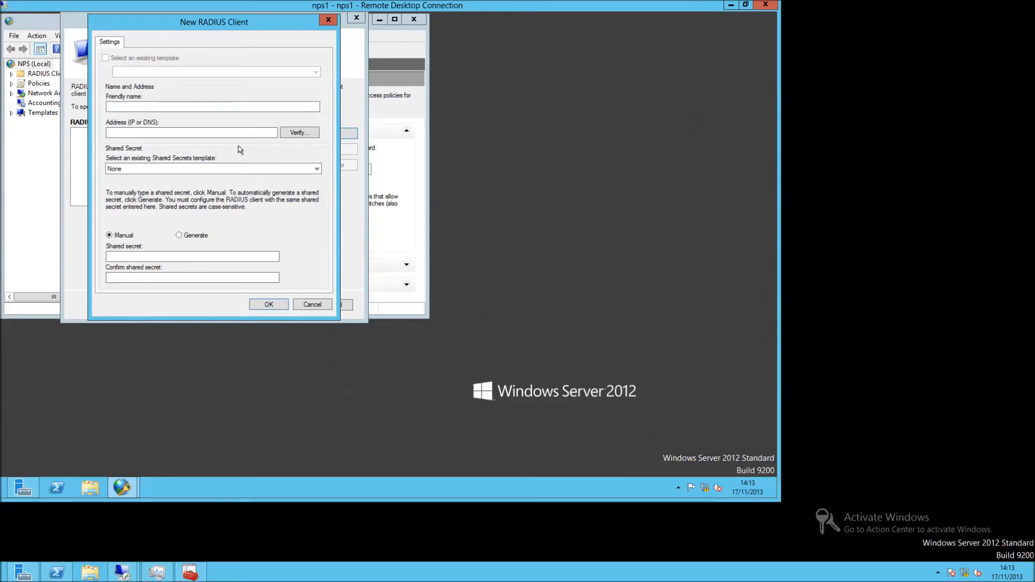
click(190, 135)
text(10.255.255.)
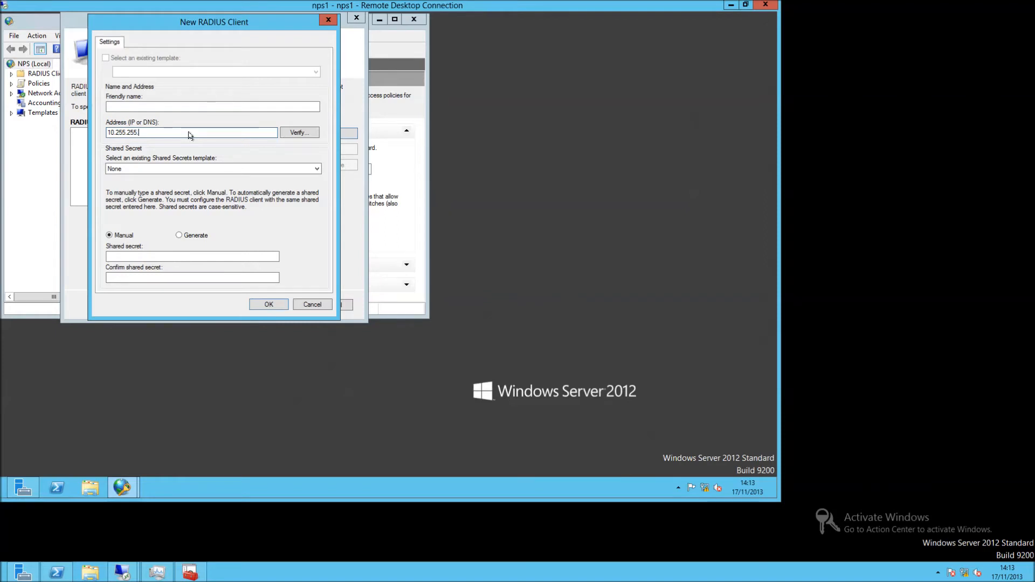
text(254)
Enter the client's shared secret and its confirmation.
click(174, 256)
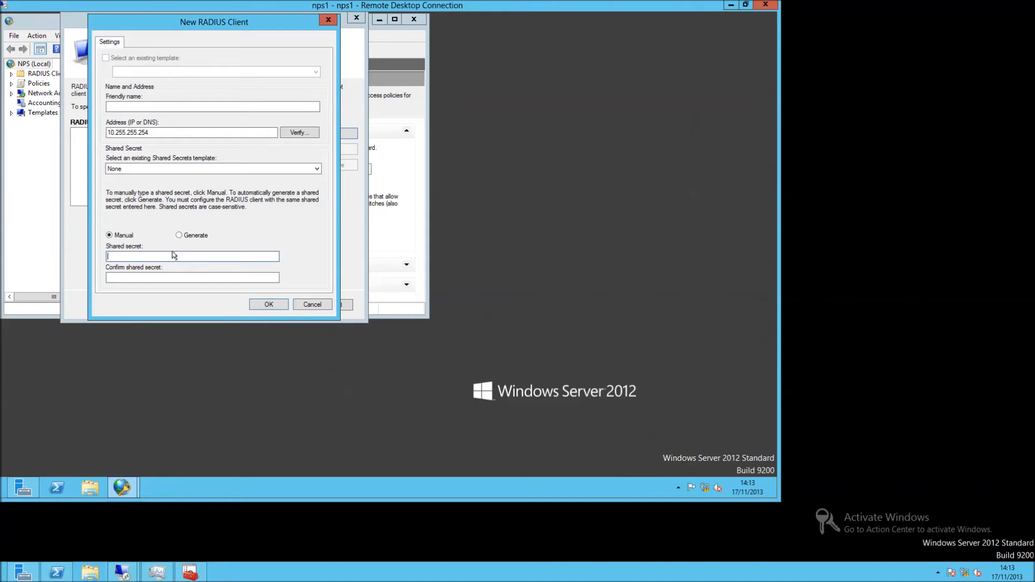
text(Password01)
key(Tab)
text(Passw)
key(BackSpace)
key(BackSpace)
key(BackSpace)
key(BackSpace)
key(BackSpace)
text(Password12)
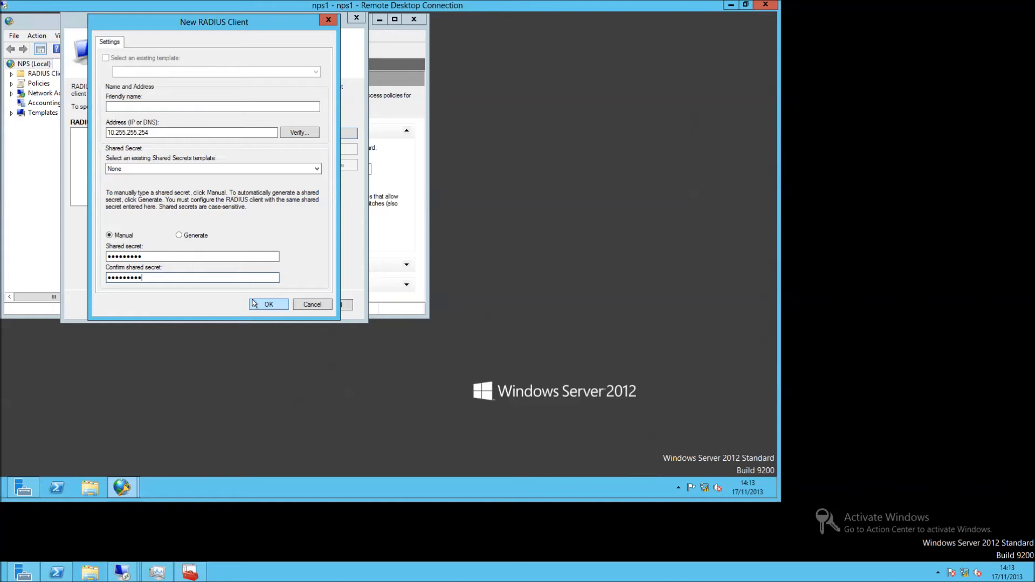
Give the client the friendly name switch1 and save it.
click(254, 303)
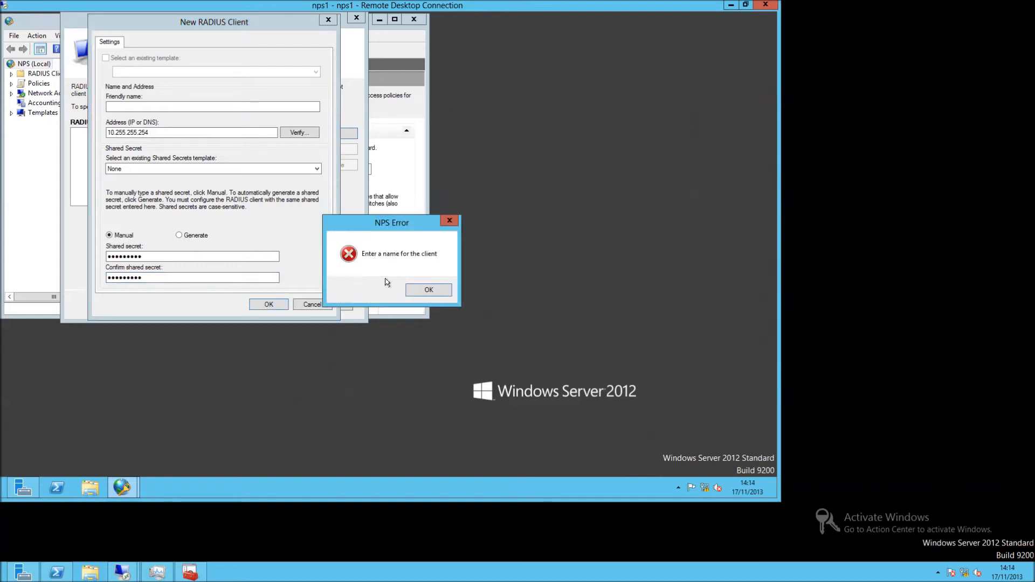
key(Return)
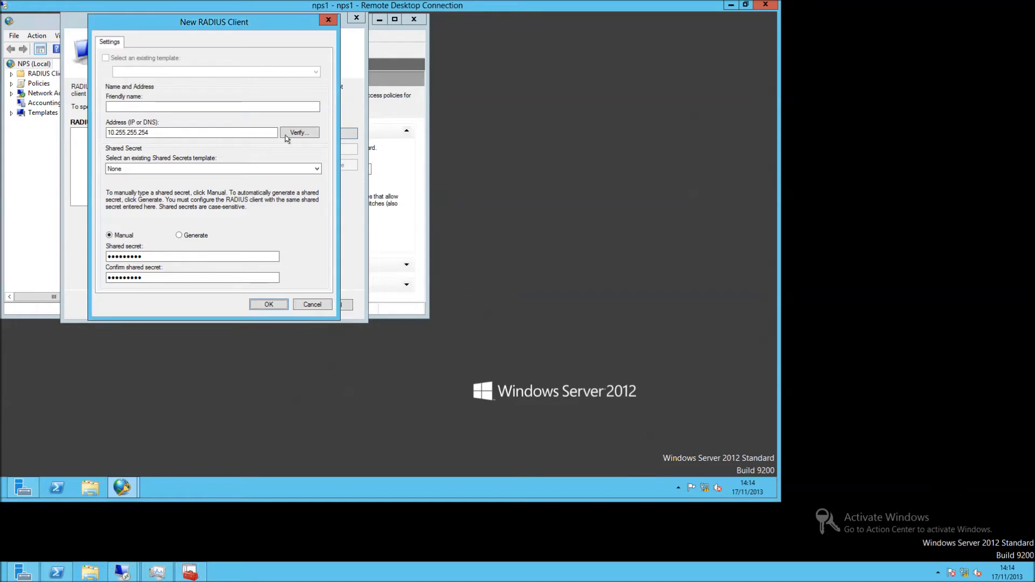
click(255, 107)
text(switch1)
key(Return)
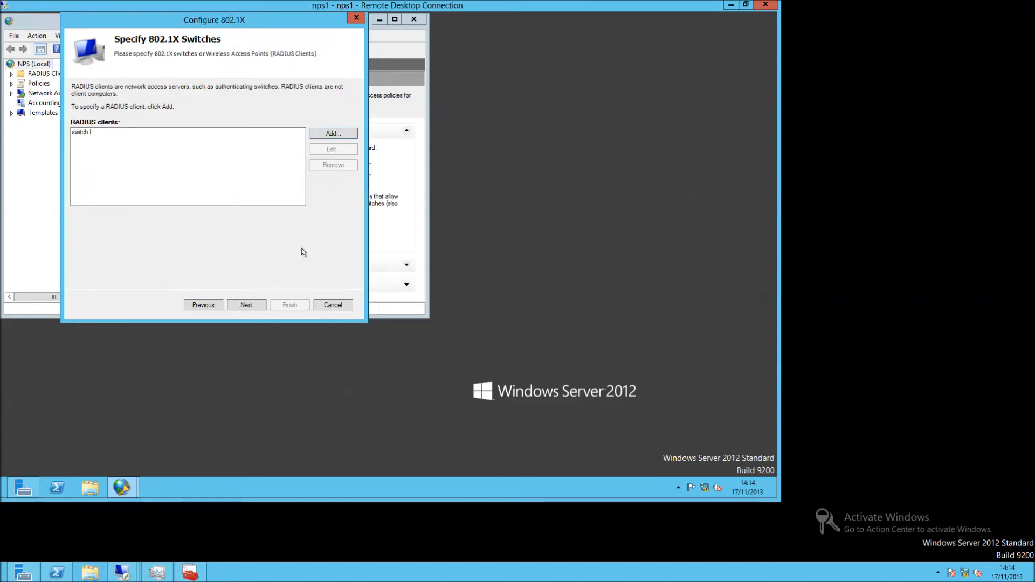
Select Microsoft: Secured password (EAP-MSCHAP v2) as the EAP type and proceed to user groups.
click(249, 306)
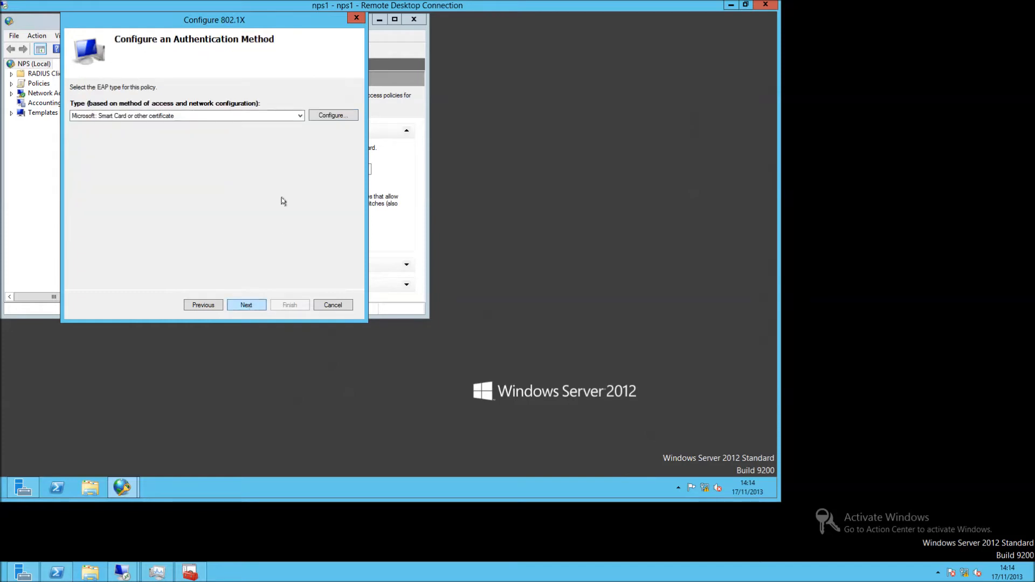
click(265, 118)
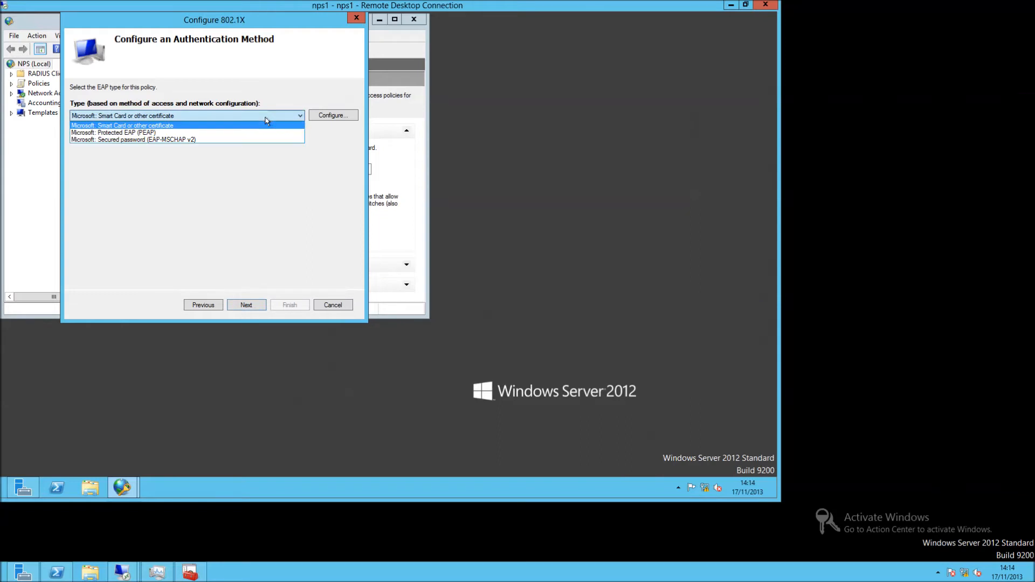
click(198, 141)
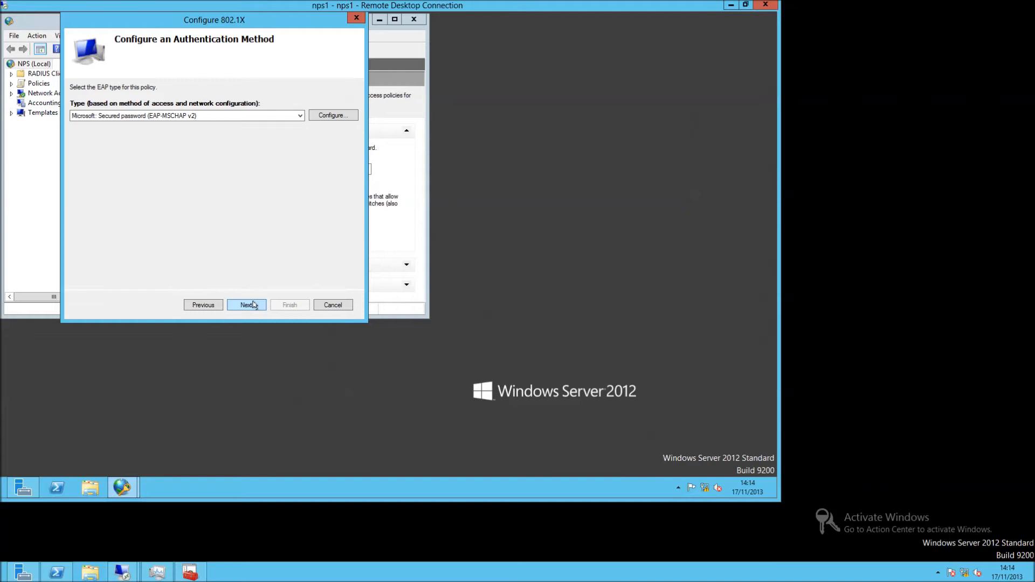
click(253, 305)
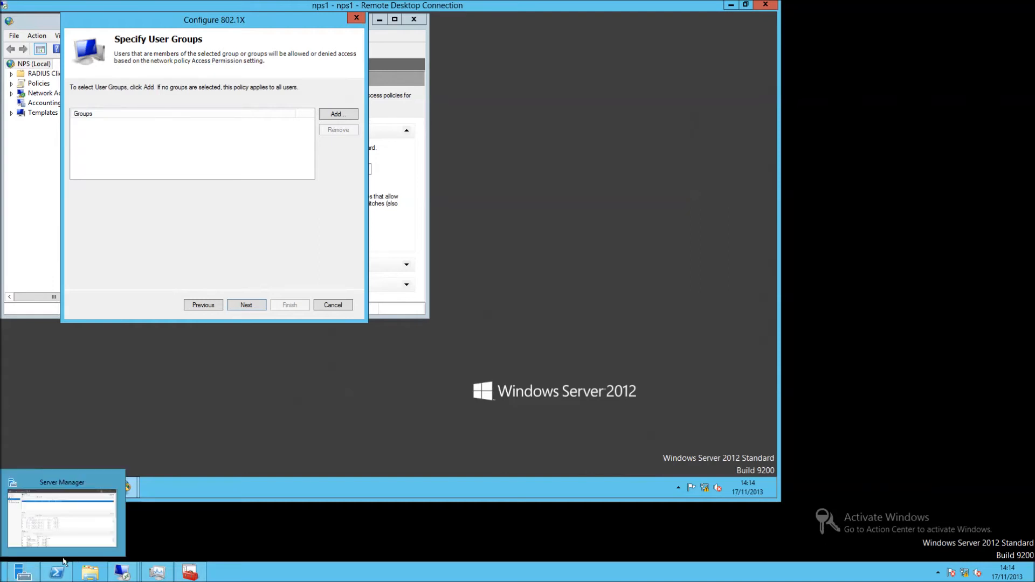
Launch Active Directory Users and Computers for DC1 from Server Manager's AD DS page.
click(30, 571)
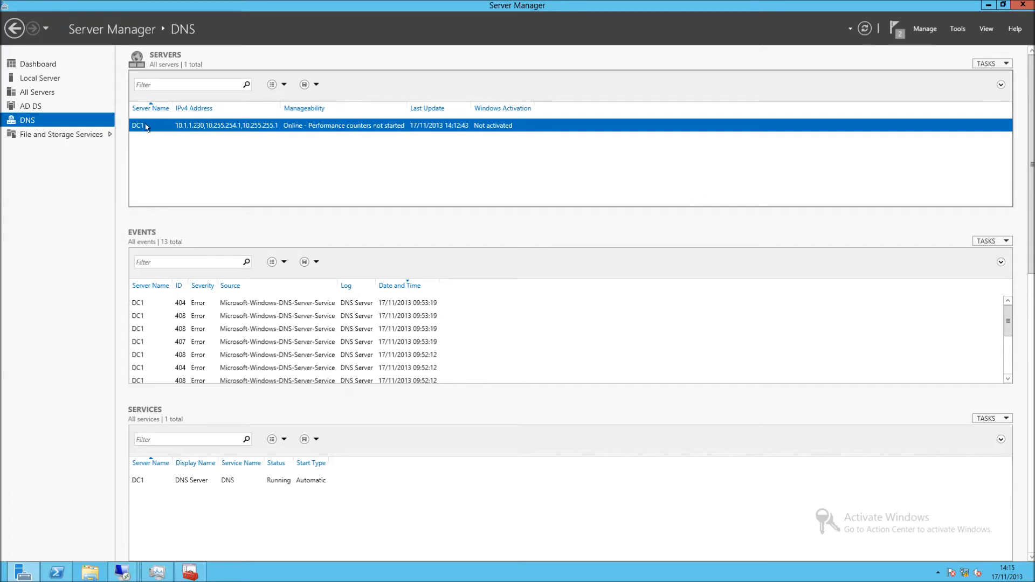
right_click(332, 126)
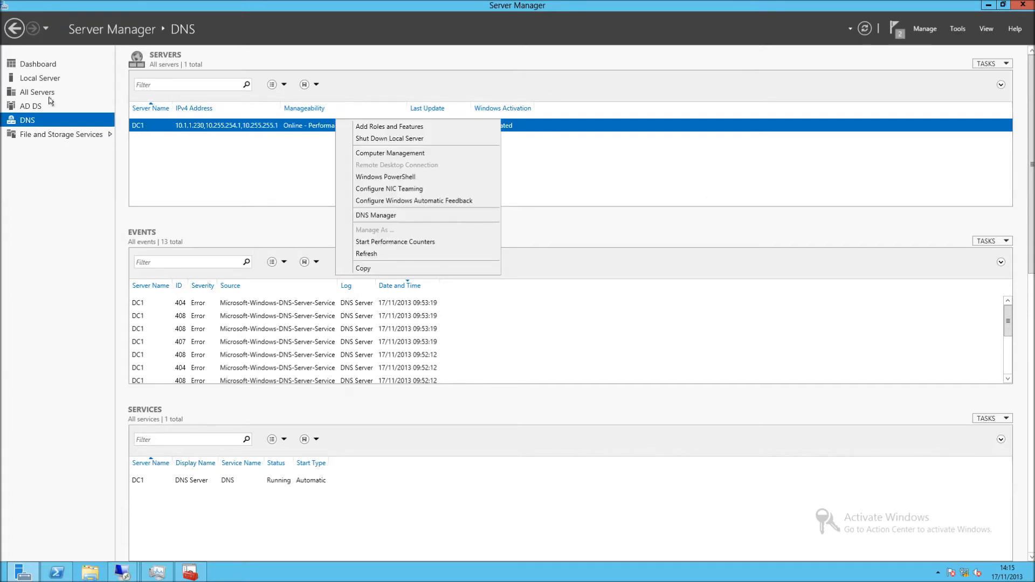
click(38, 110)
click(37, 108)
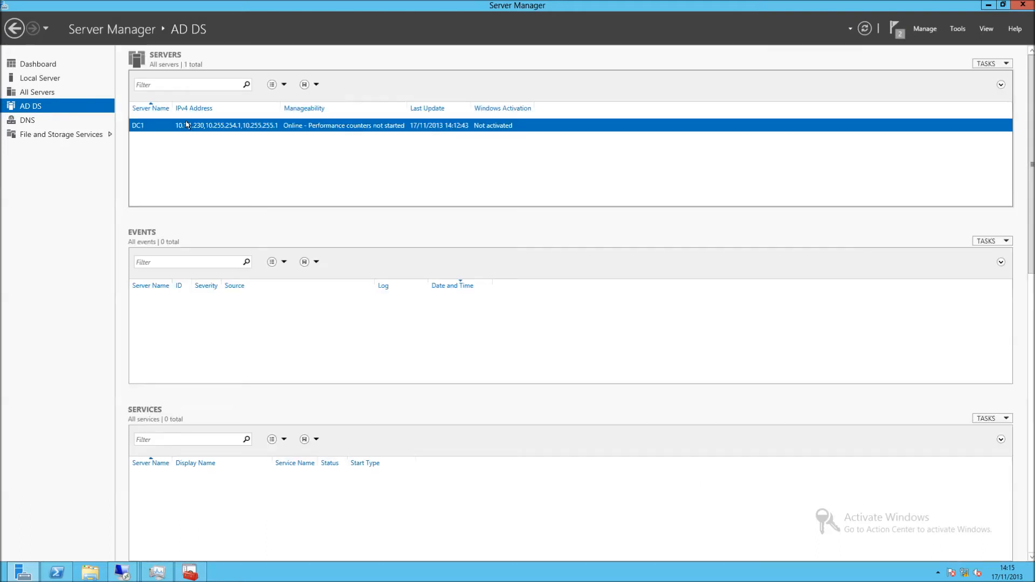
right_click(186, 125)
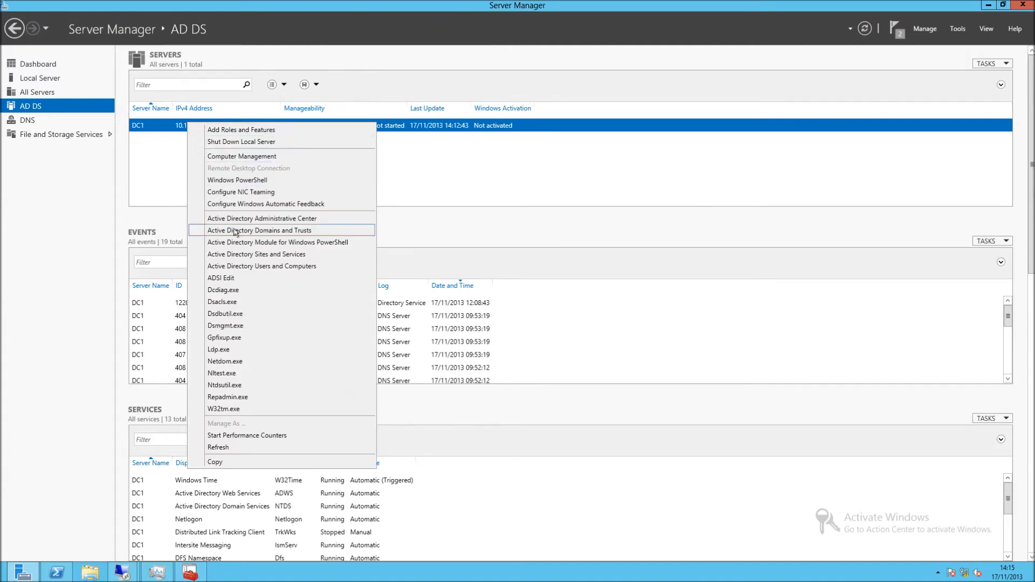
click(278, 268)
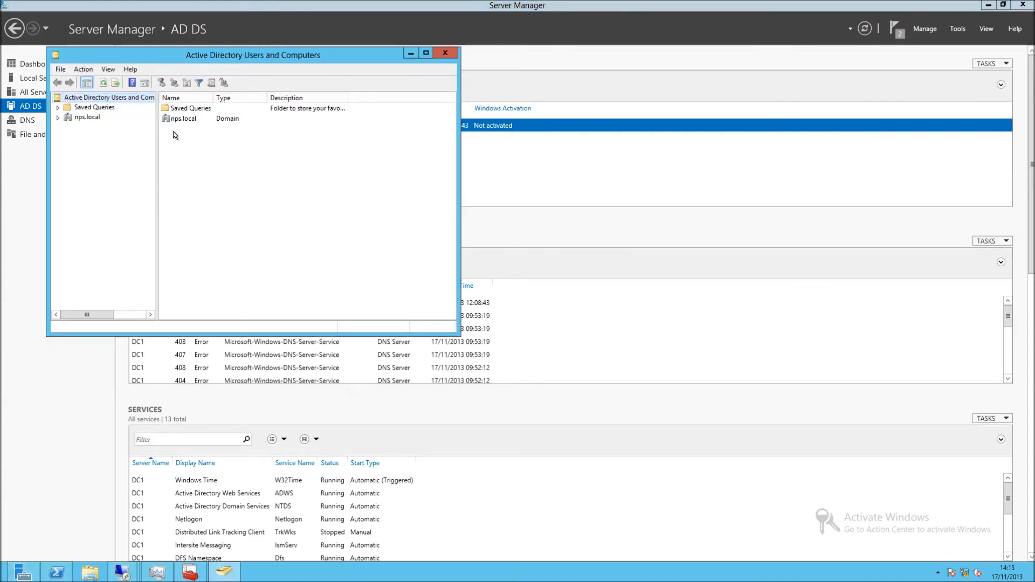
Expand nps.local and open its Users container to list built-in accounts and groups.
click(88, 117)
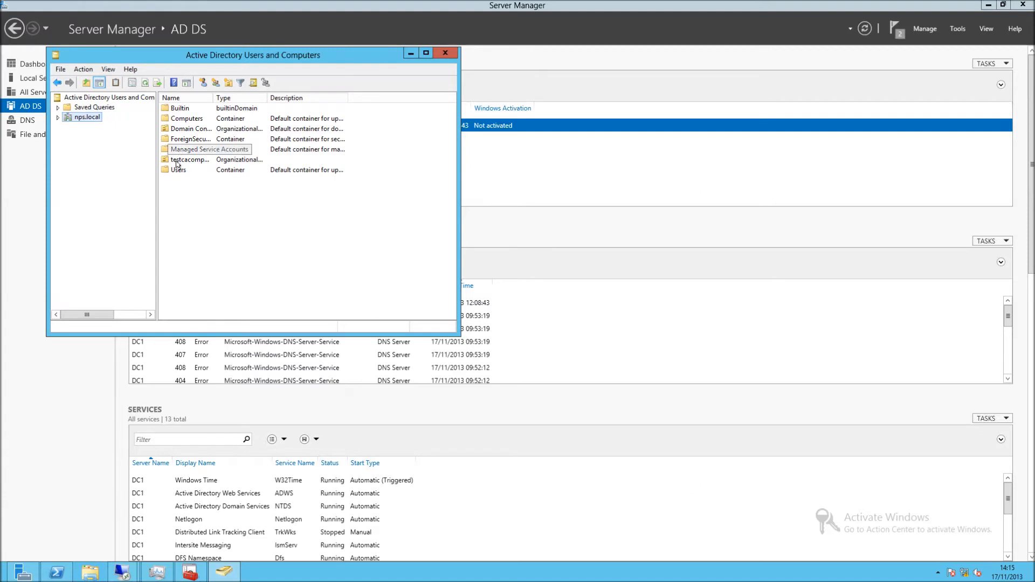
click(179, 171)
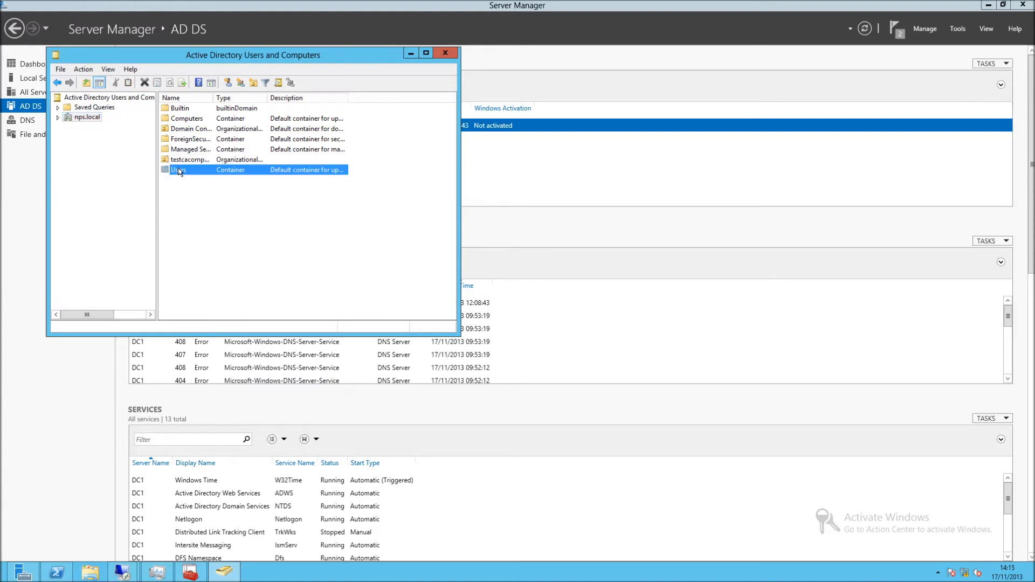
double_click(180, 170)
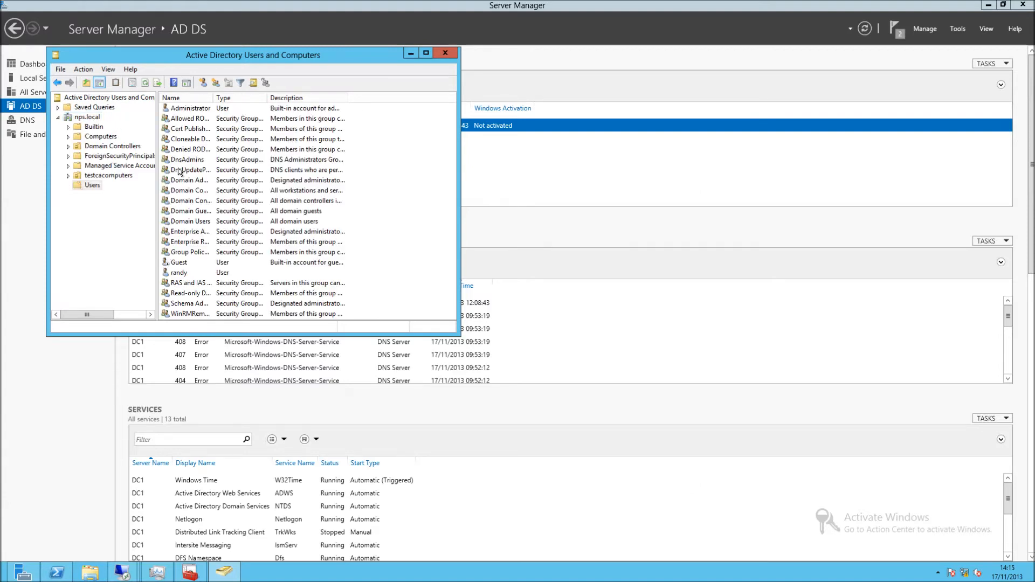
Create a new Global/Security group named lockedswitchports in the nps.local Users container.
right_click(377, 196)
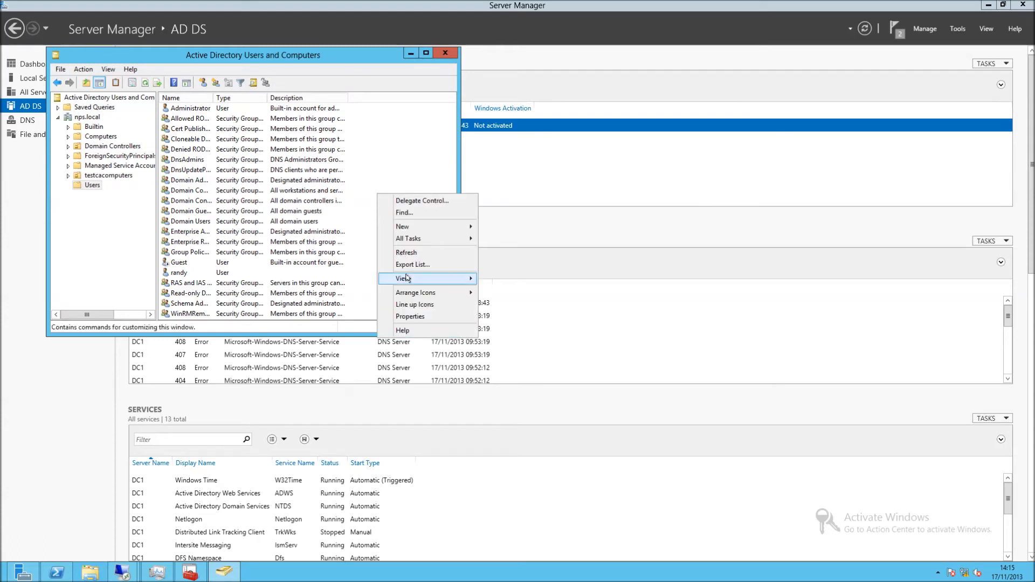
mouse_move(458, 226)
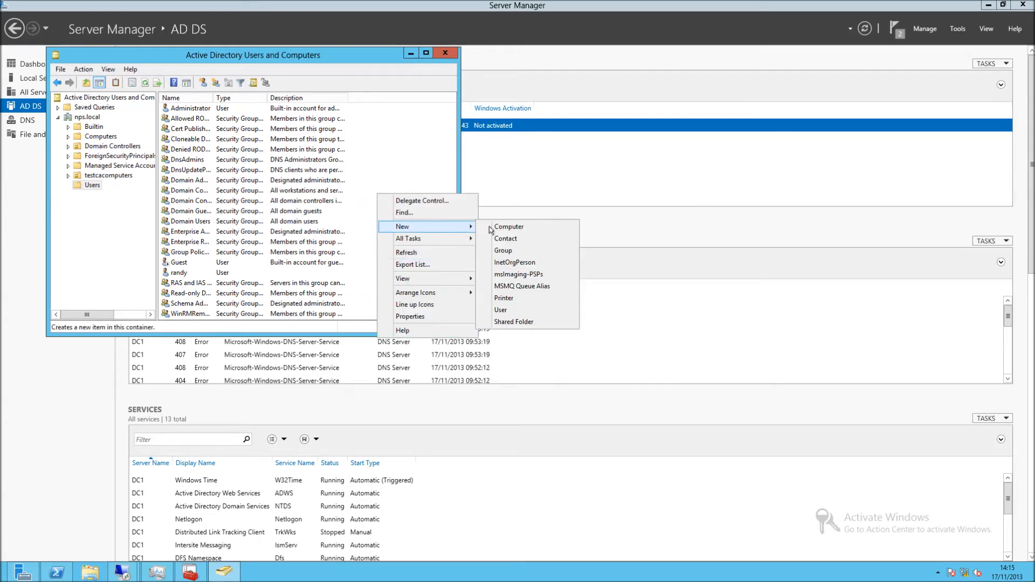
click(504, 251)
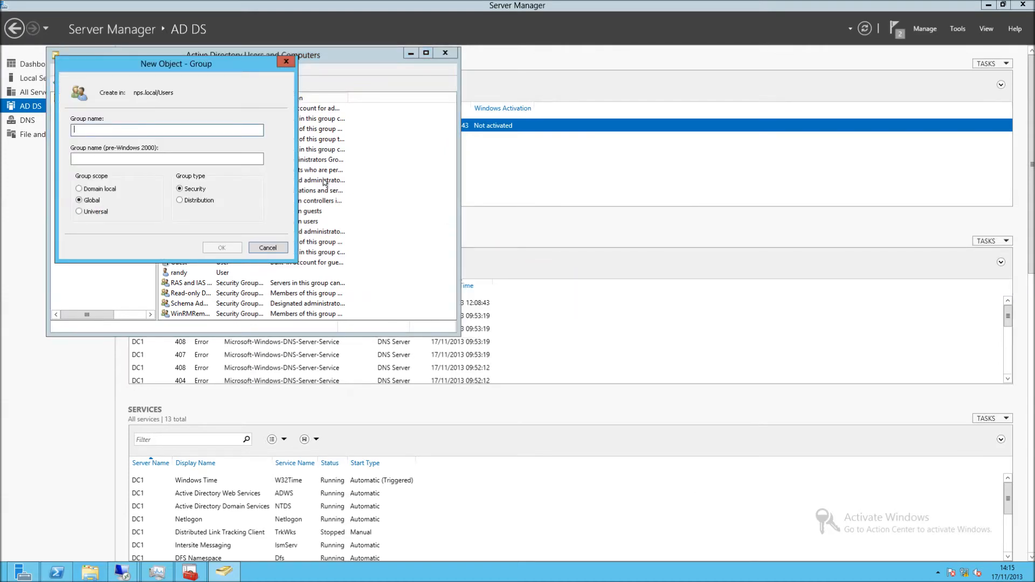
text(locked)
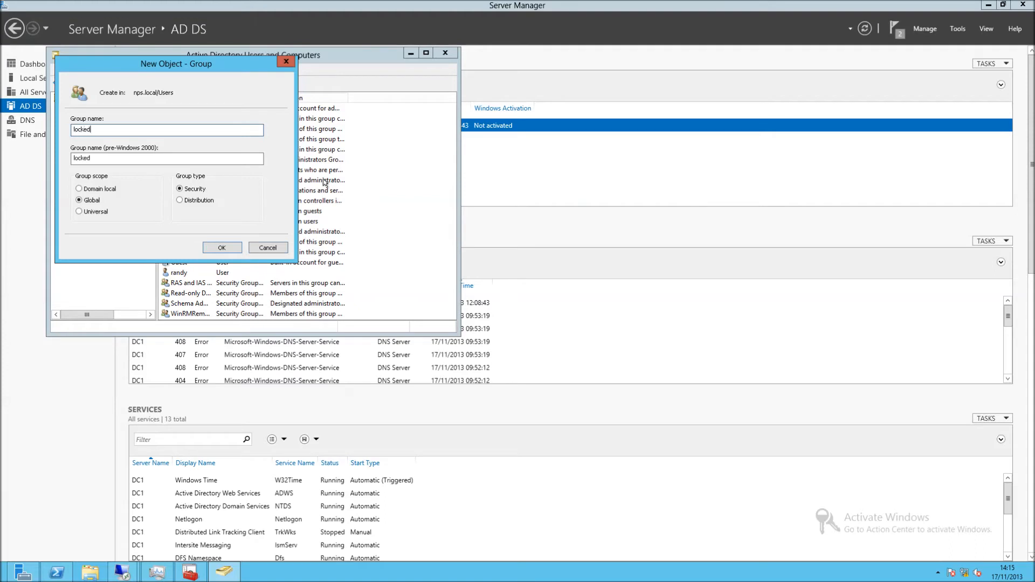
text(switcho)
key(BackSpace)
text(hports)
key(Return)
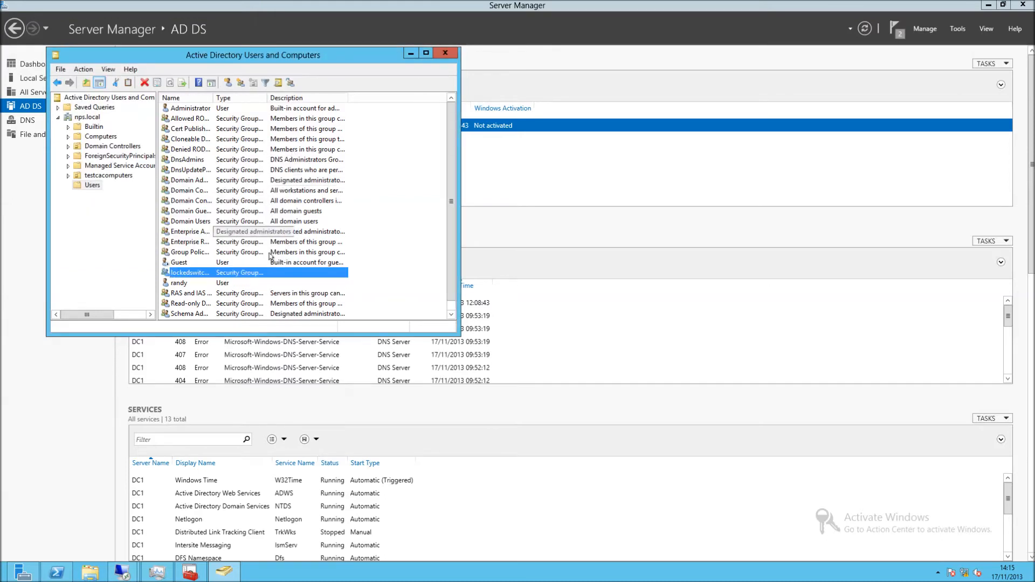
Add a user account as a member of lockedswitchports, then return to the 802.1X wizard.
double_click(215, 271)
click(195, 93)
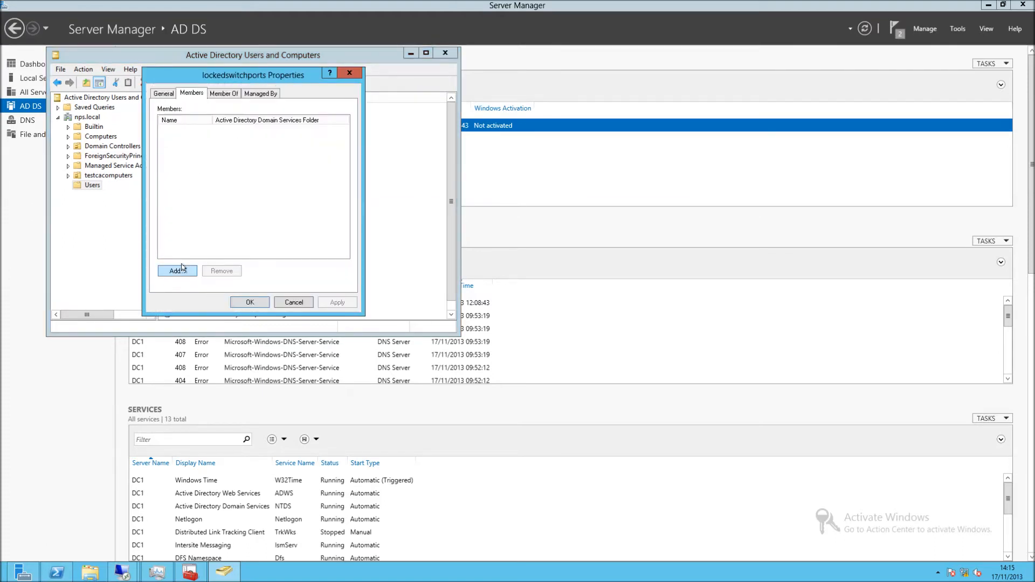
click(181, 269)
text(randy)
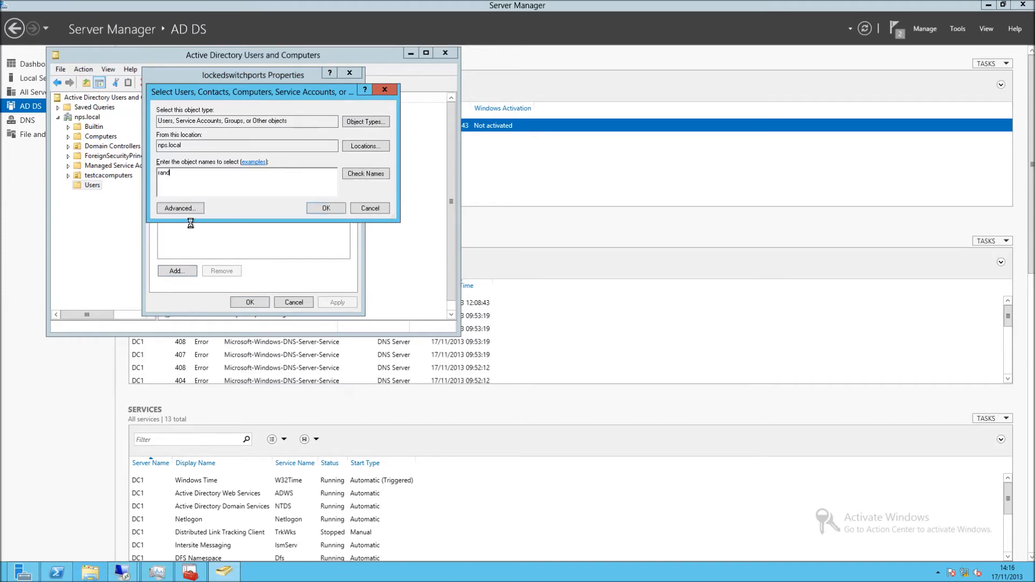
click(236, 304)
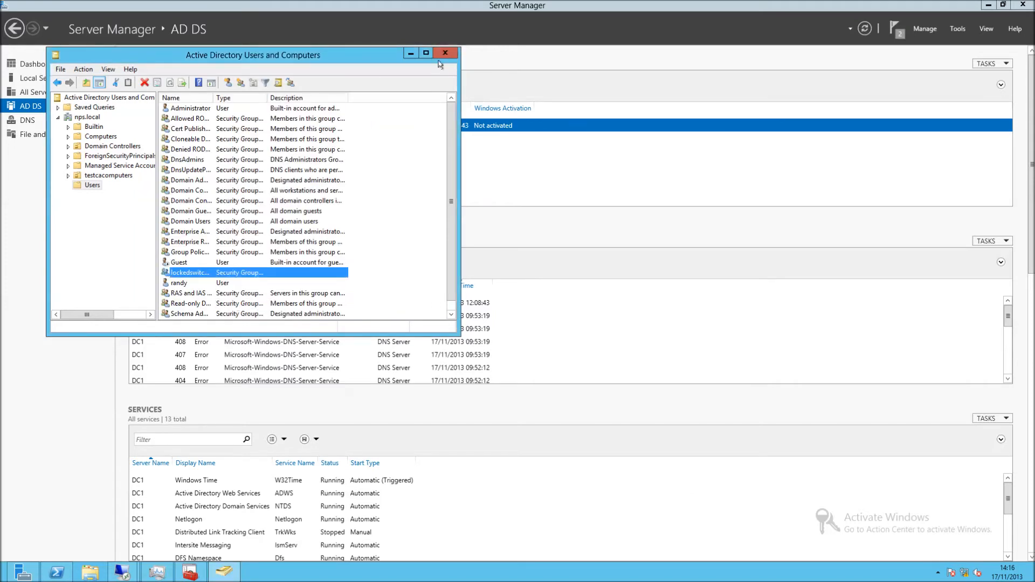
click(410, 53)
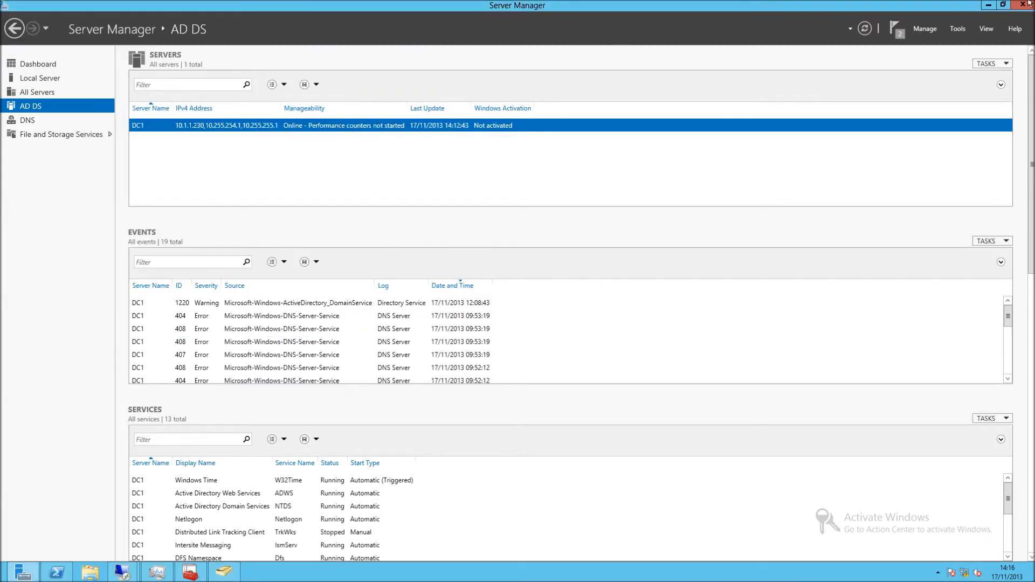
click(988, 5)
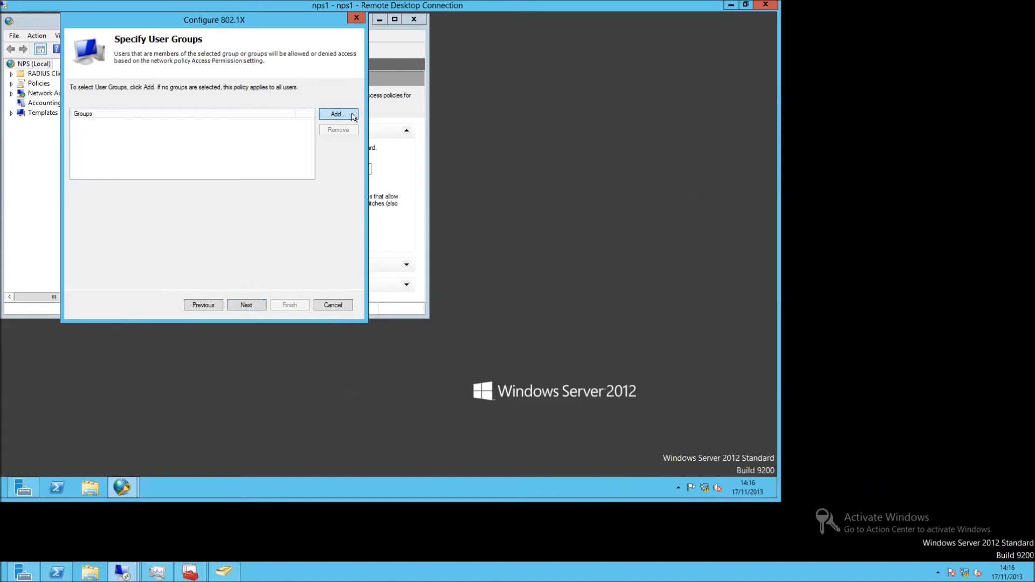
Restrict the policy to NPS\lockedswitchports, skip traffic controls, and finish the 802.1X wizard.
click(322, 114)
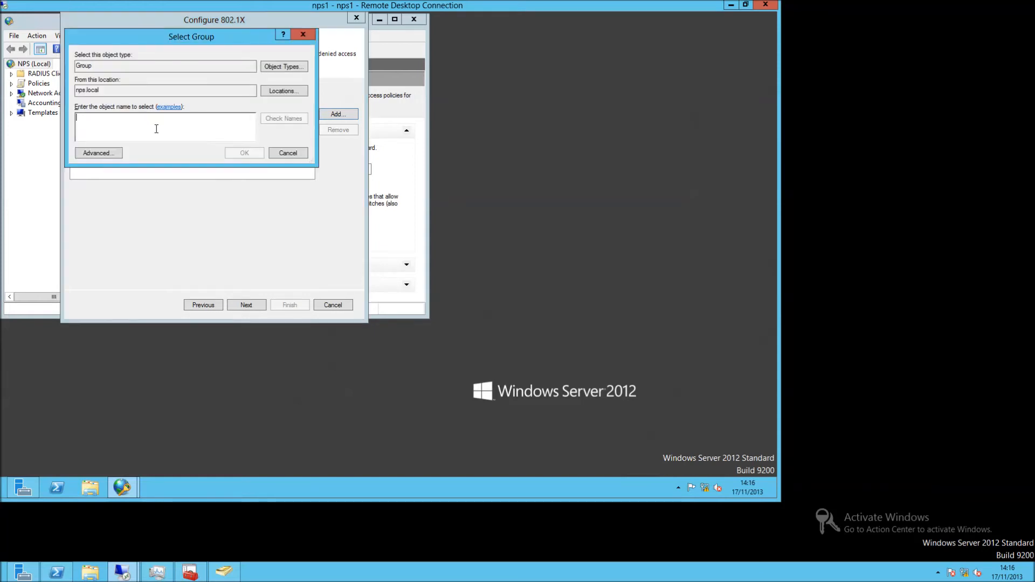
text(locked)
key(Return)
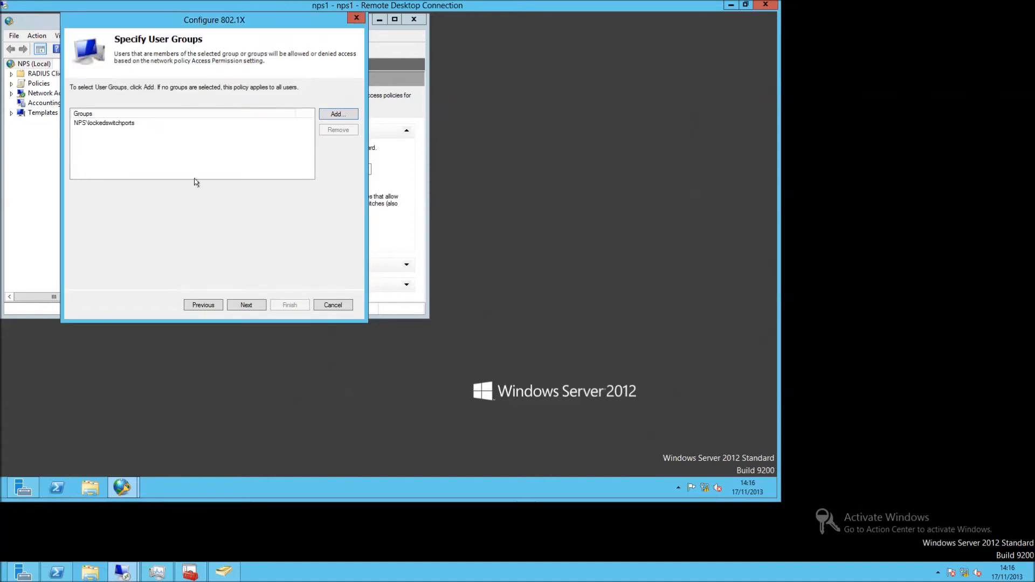
click(244, 305)
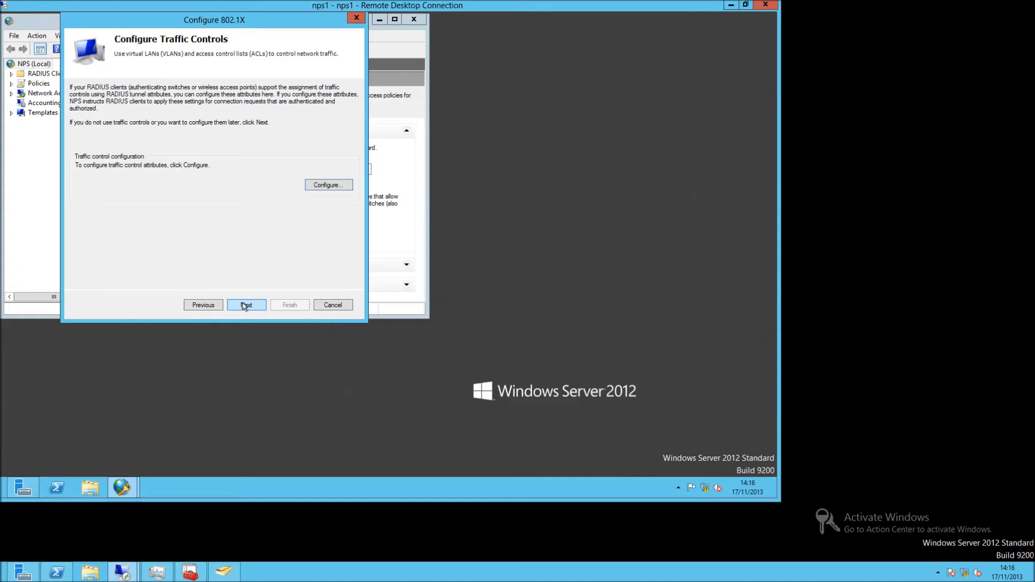
click(243, 306)
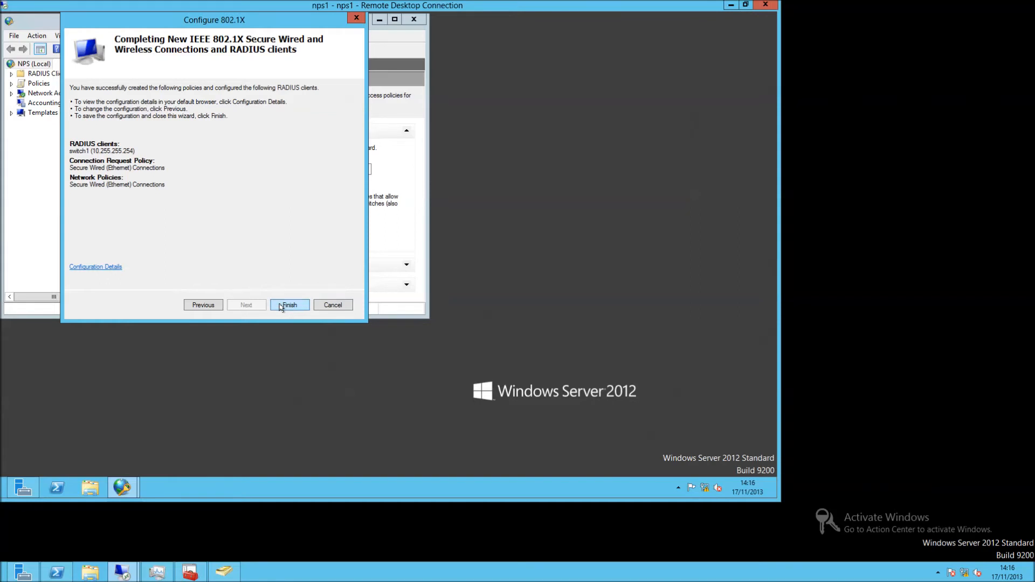
click(280, 306)
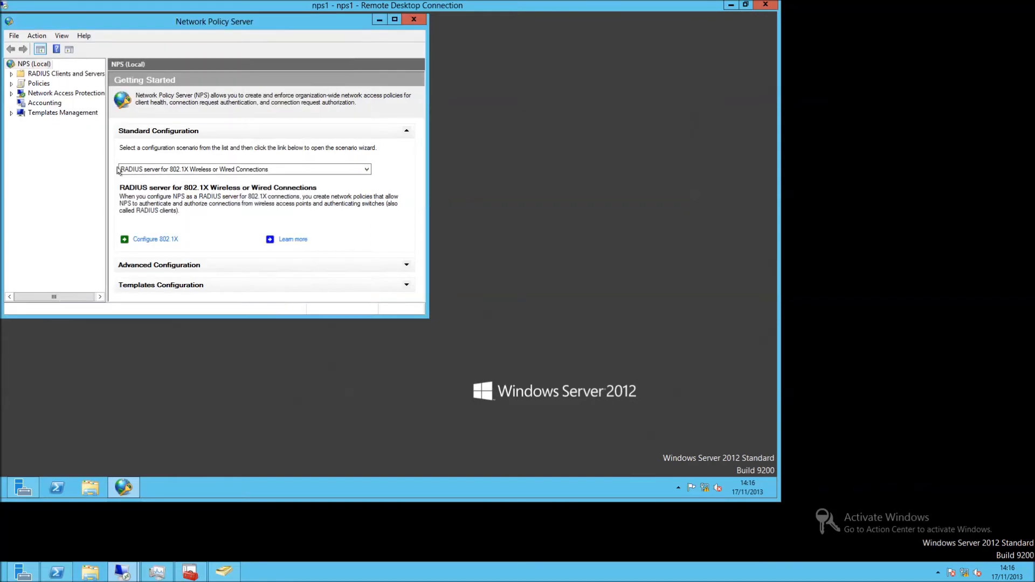
Disable the 'Use Windows authentication for all users' connection request policy, leaving Secure Wired enabled.
click(12, 83)
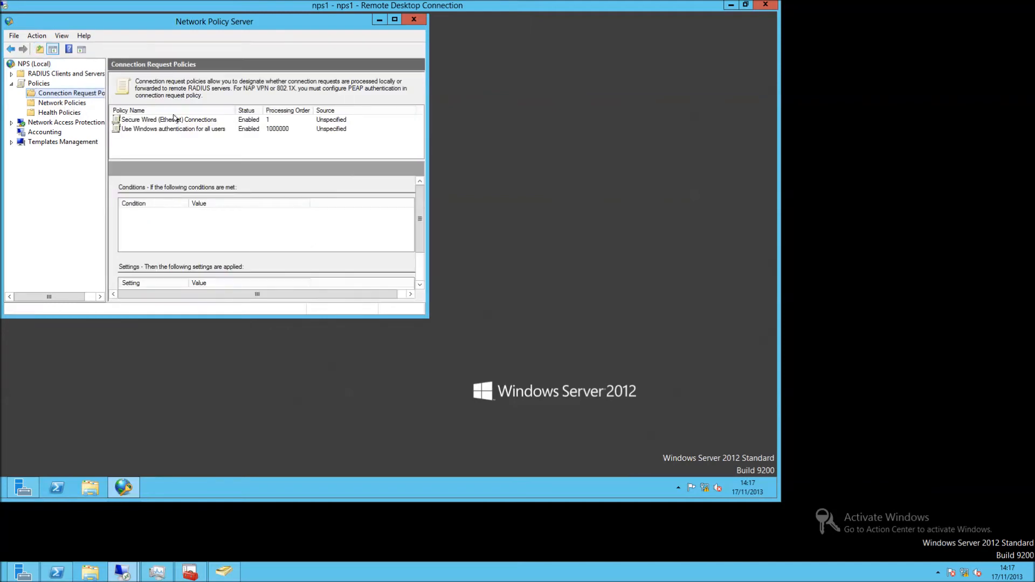
click(173, 119)
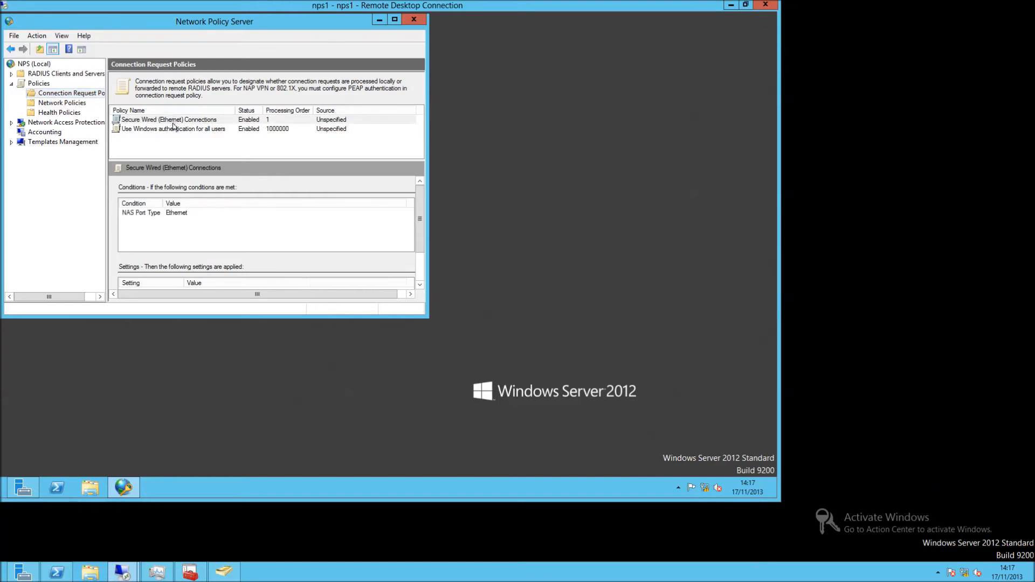
click(174, 129)
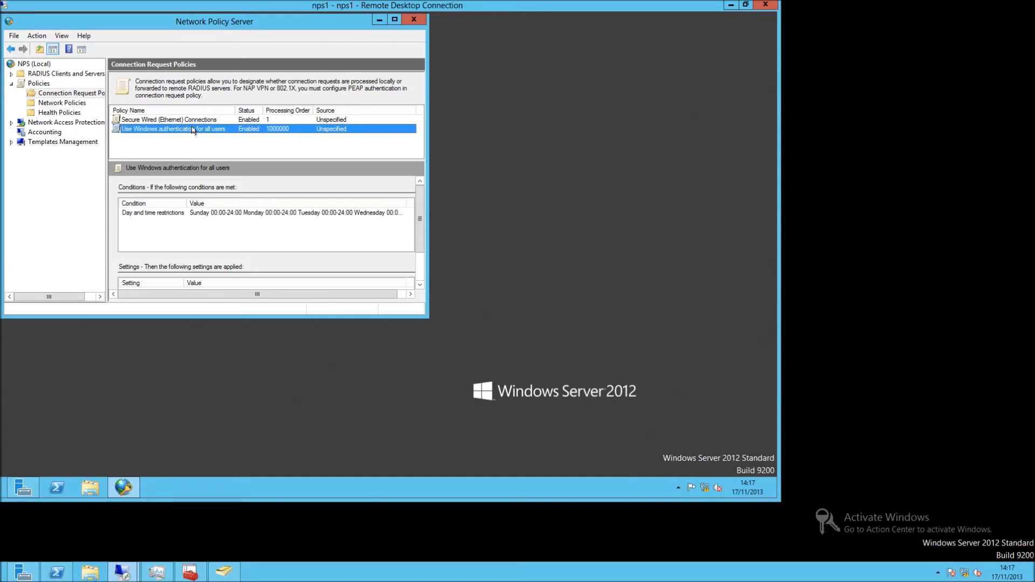
right_click(192, 129)
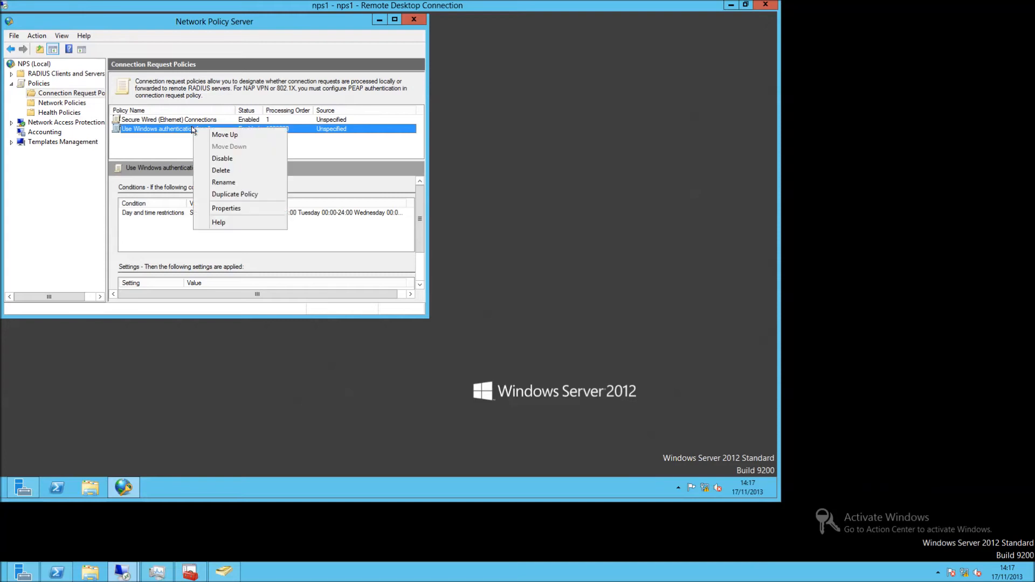
click(219, 160)
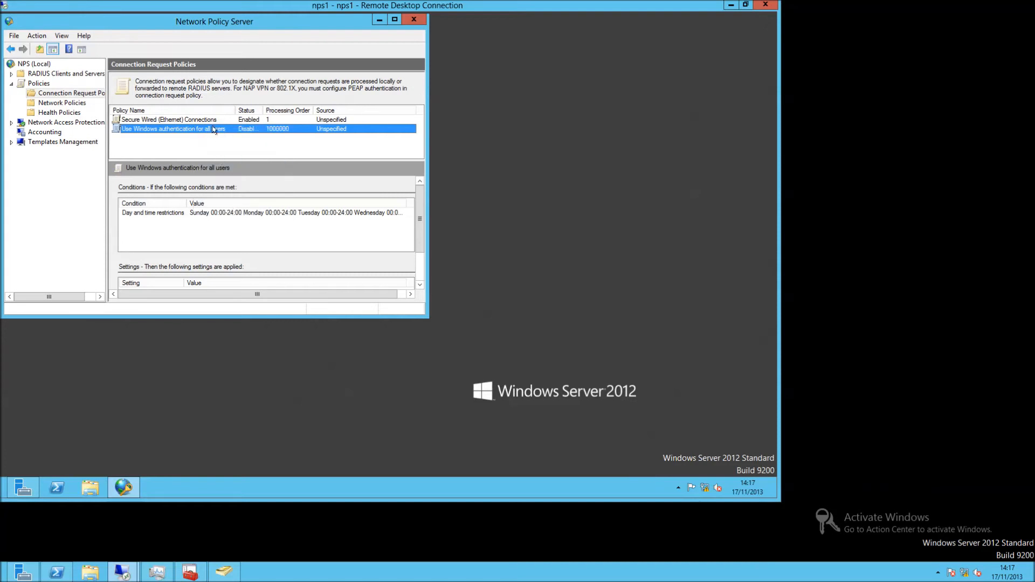
click(213, 120)
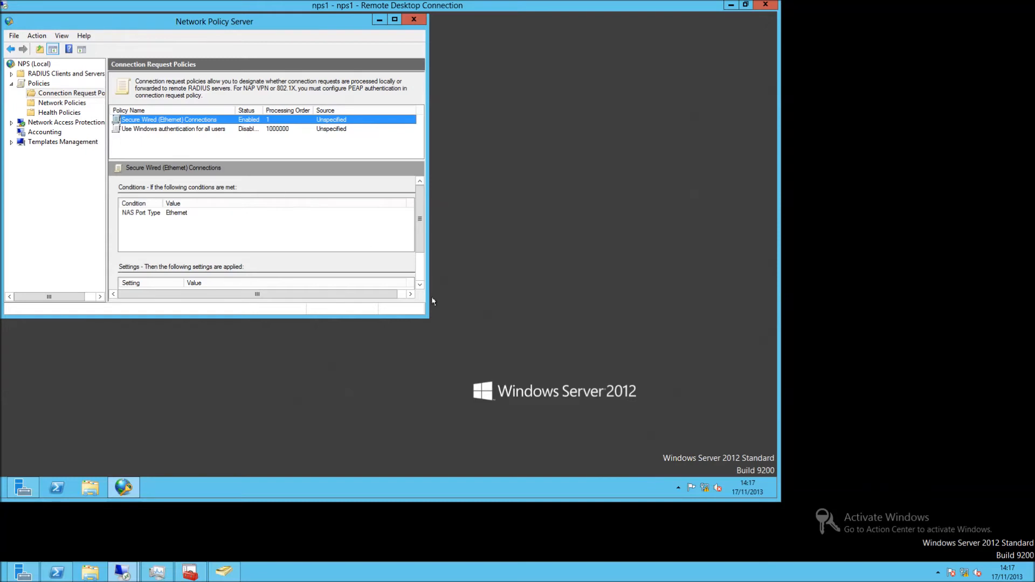
double_click(393, 119)
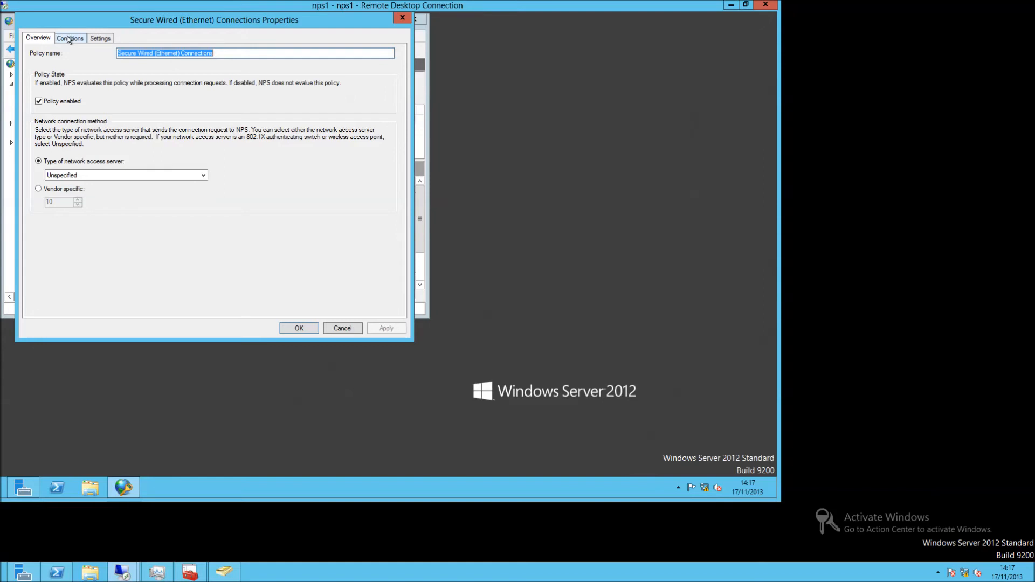
click(69, 40)
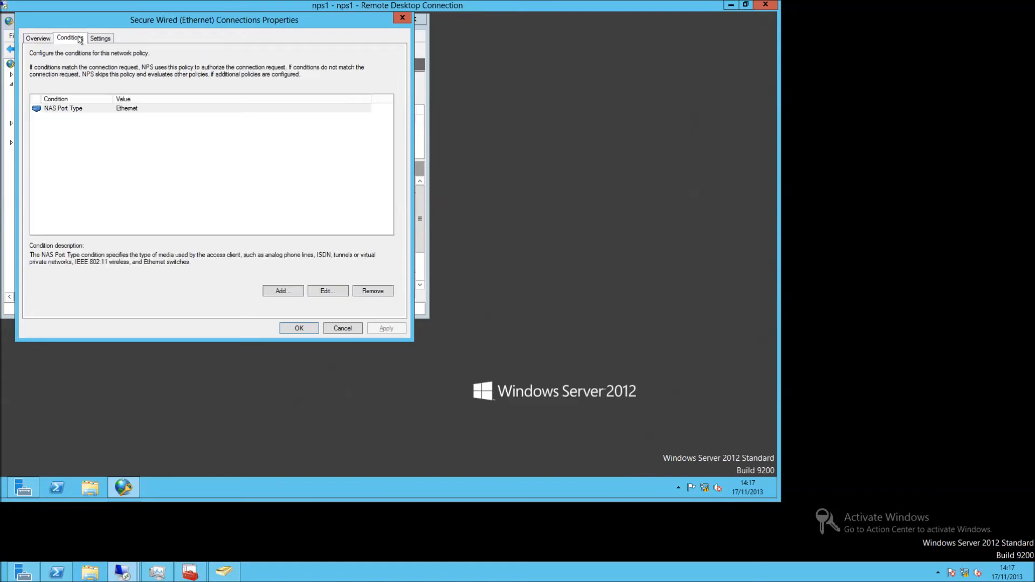
click(107, 40)
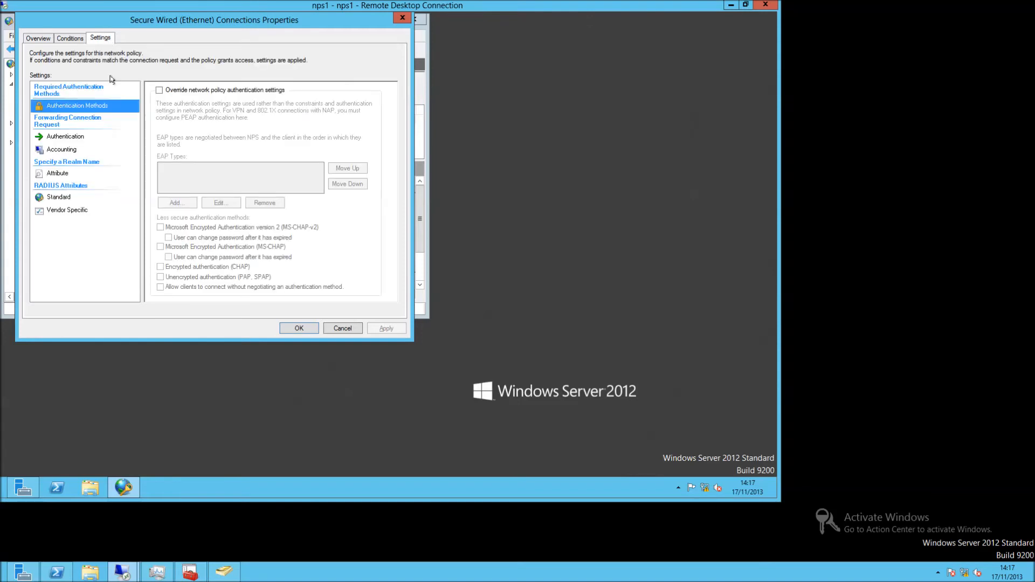
click(73, 137)
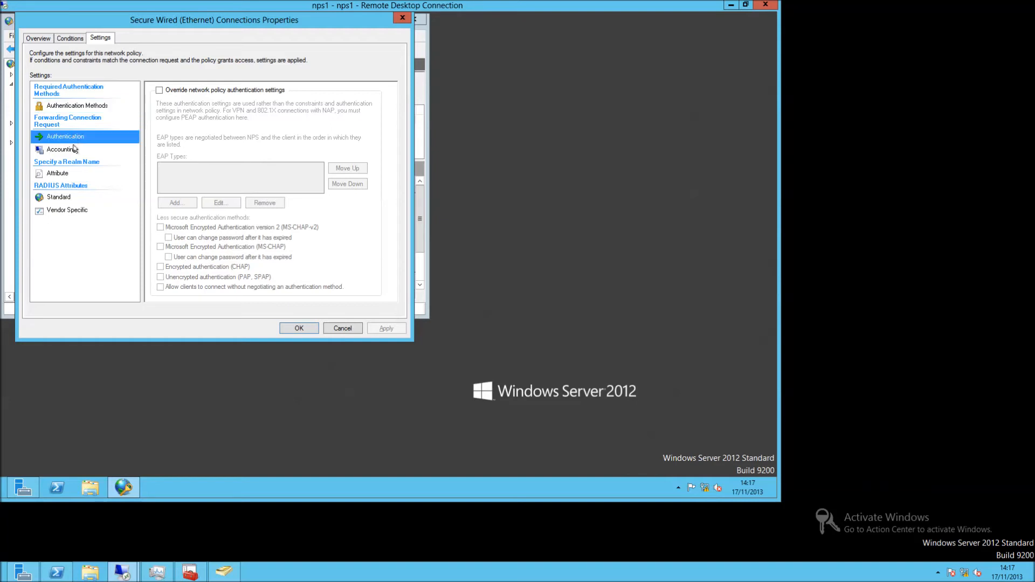
click(75, 149)
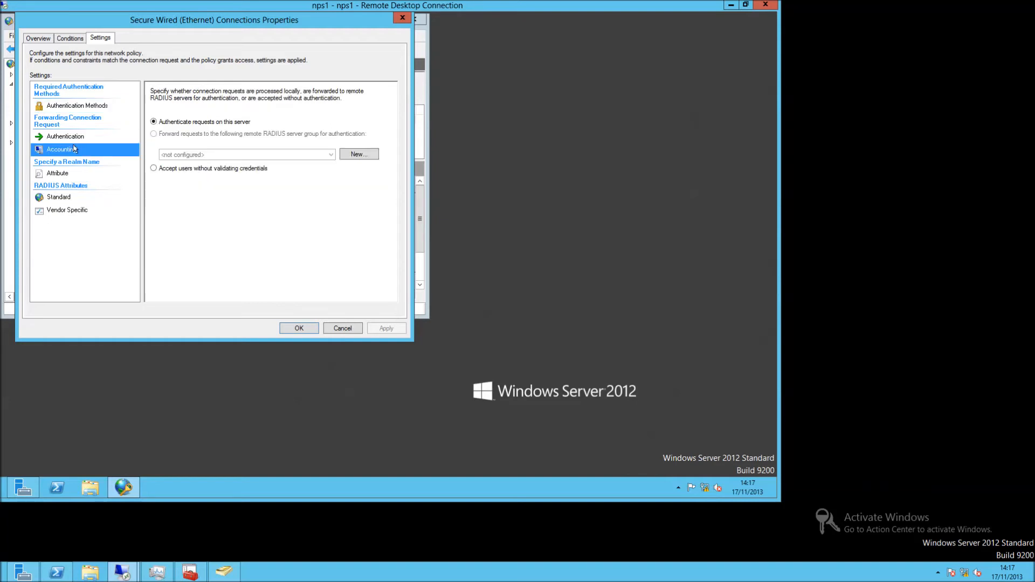
click(83, 176)
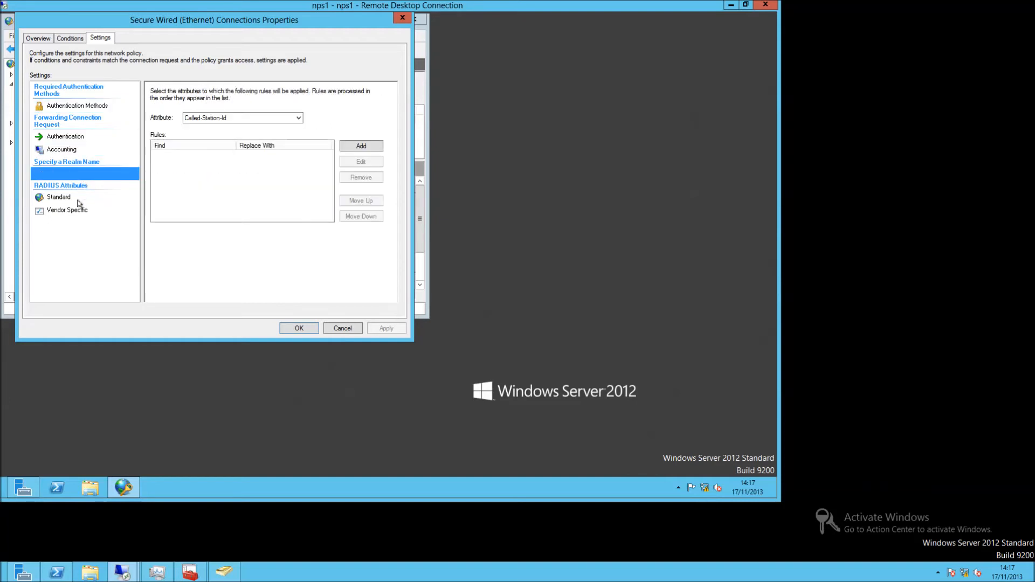
click(80, 200)
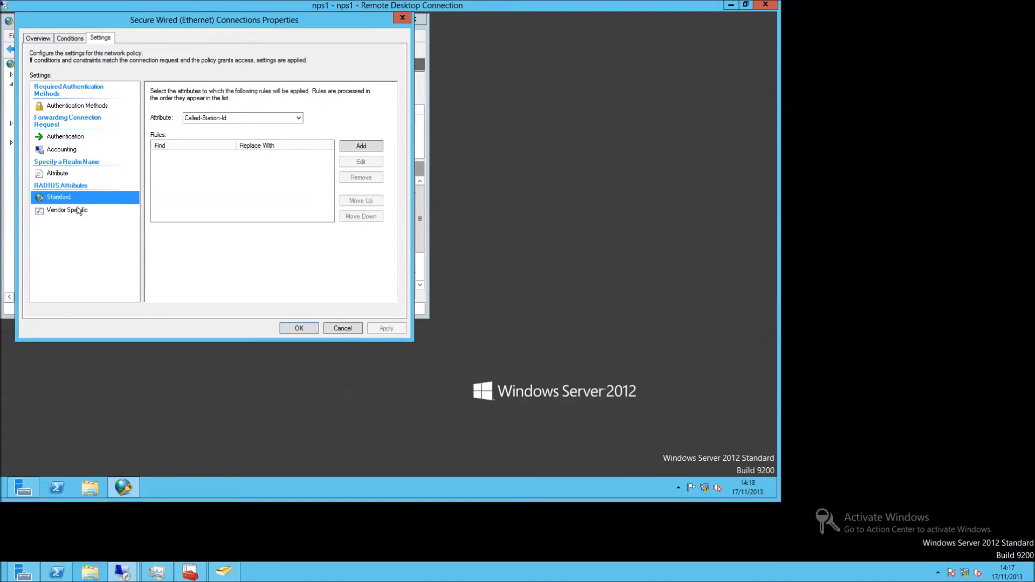
click(78, 210)
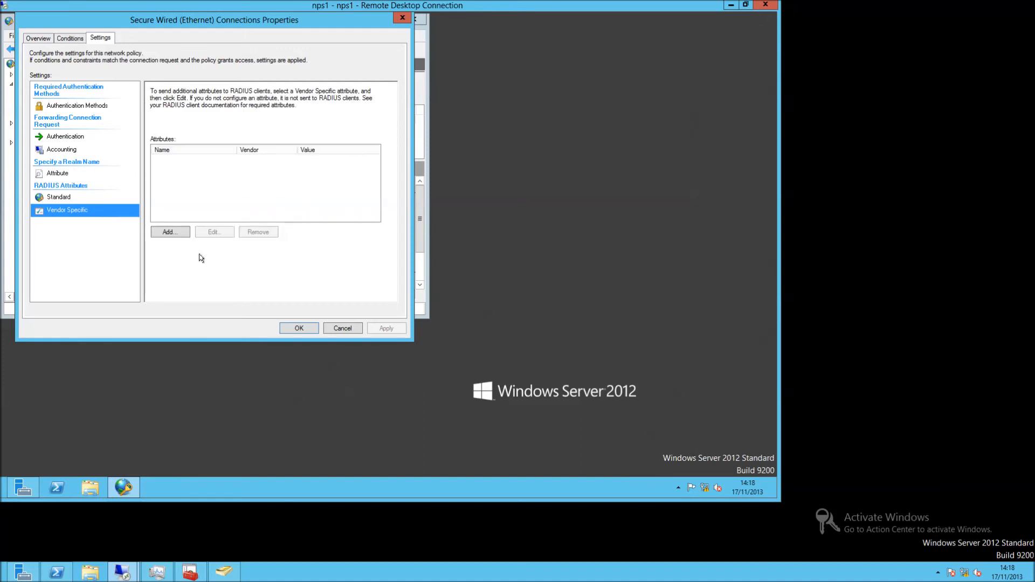
click(298, 327)
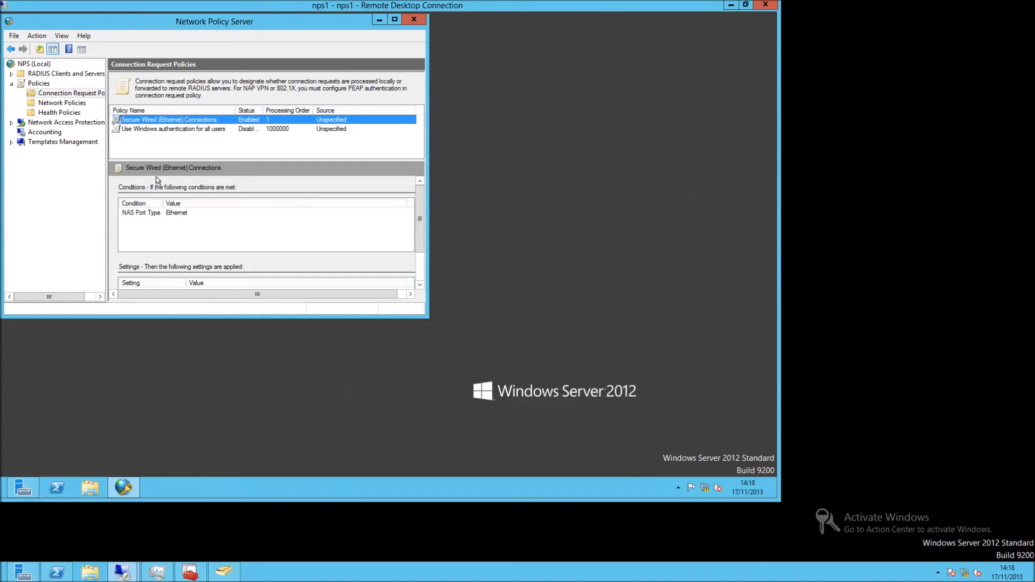
Disable the Microsoft Routing and Remote Access and Connections to other access servers network policies.
click(79, 105)
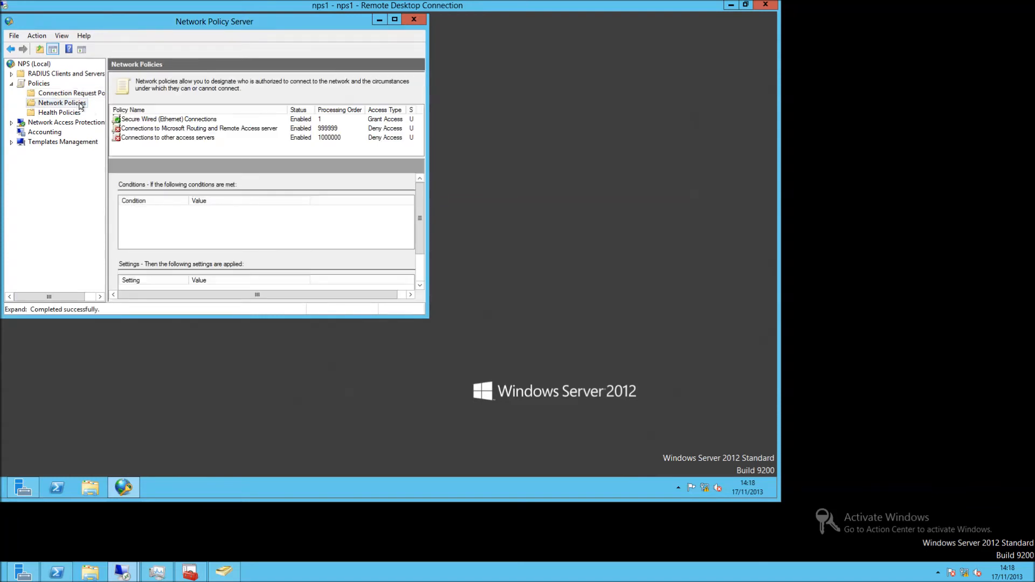
click(142, 130)
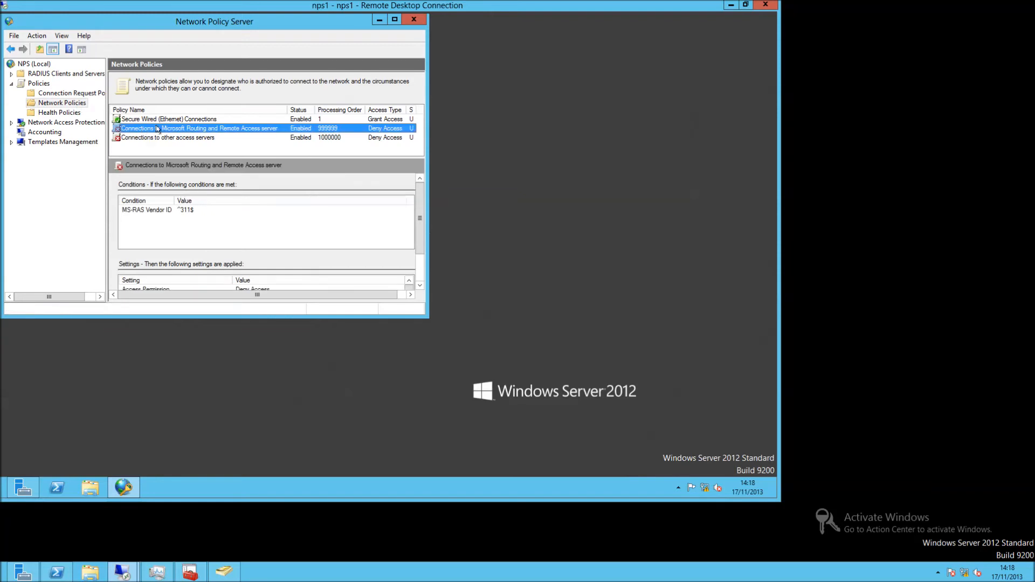
right_click(158, 129)
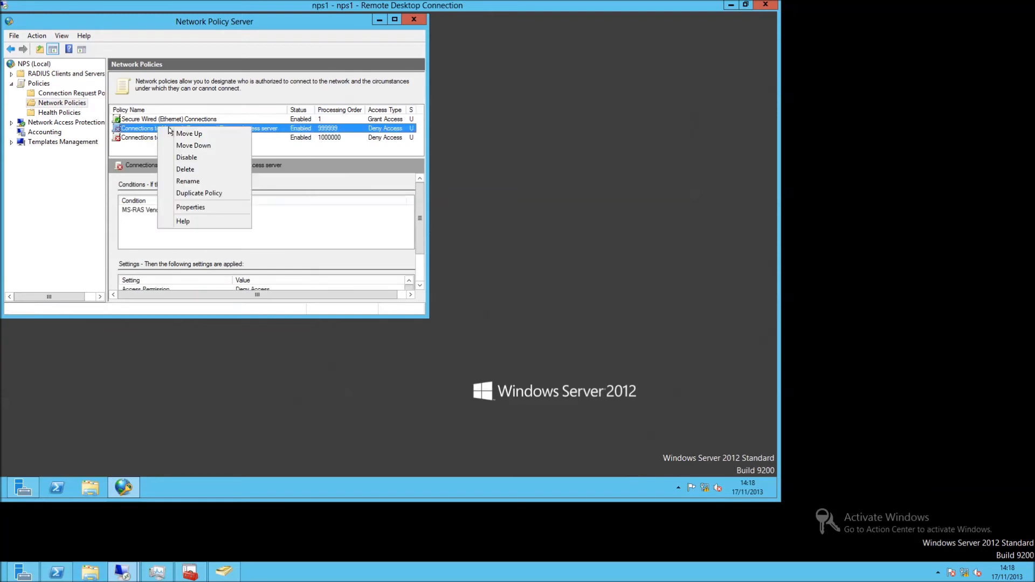
click(201, 158)
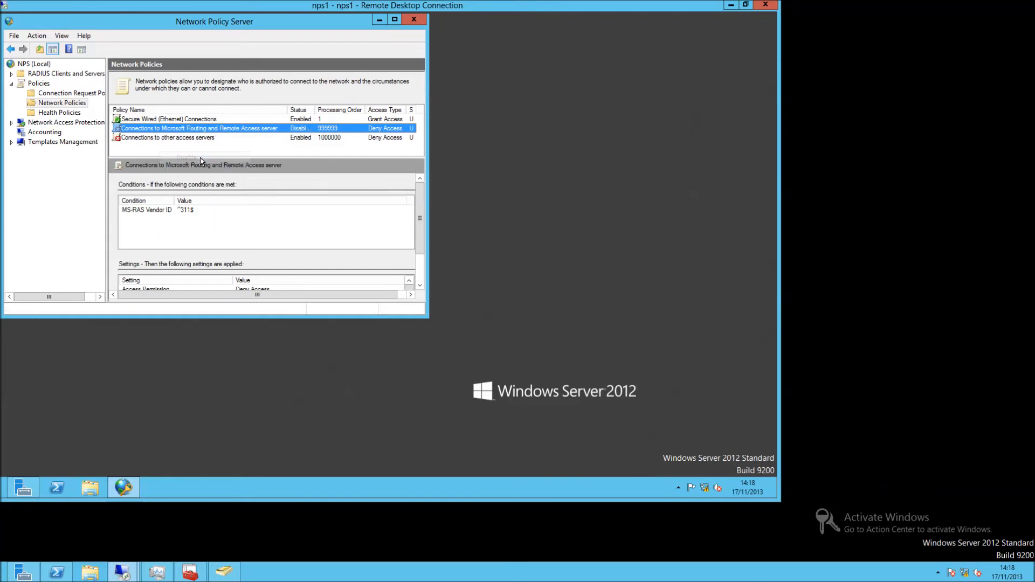
click(210, 143)
right_click(209, 143)
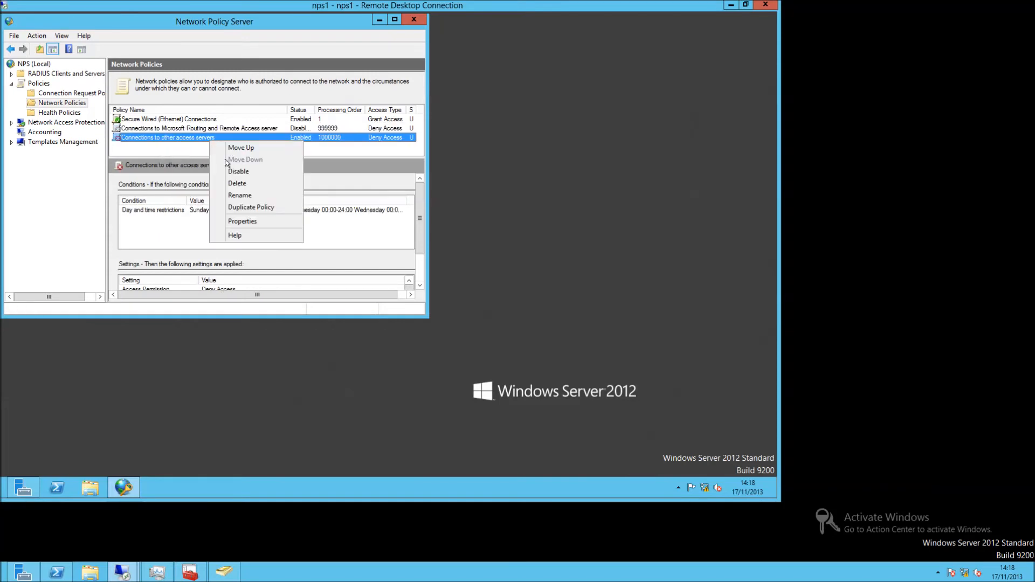
click(229, 171)
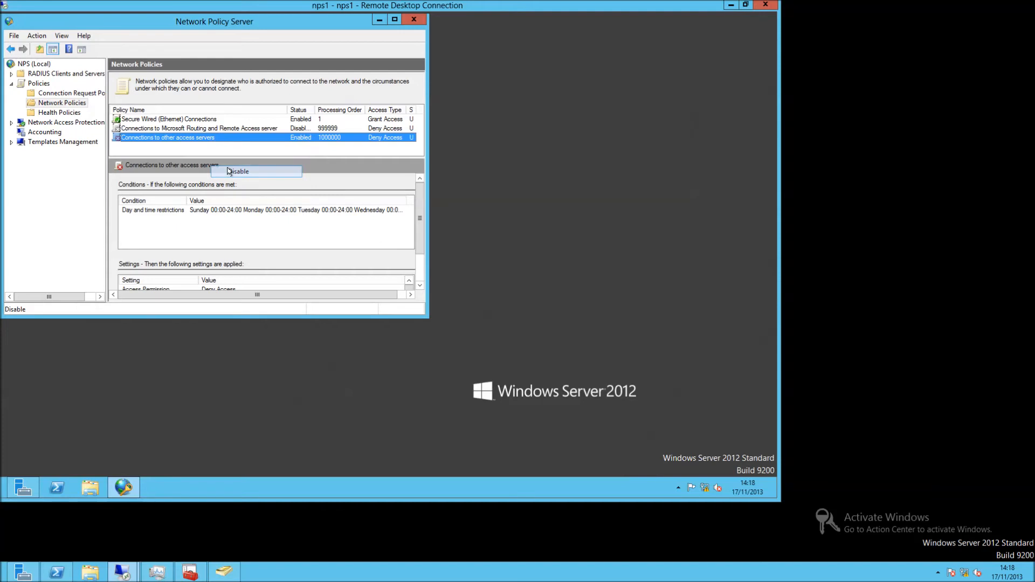
click(208, 121)
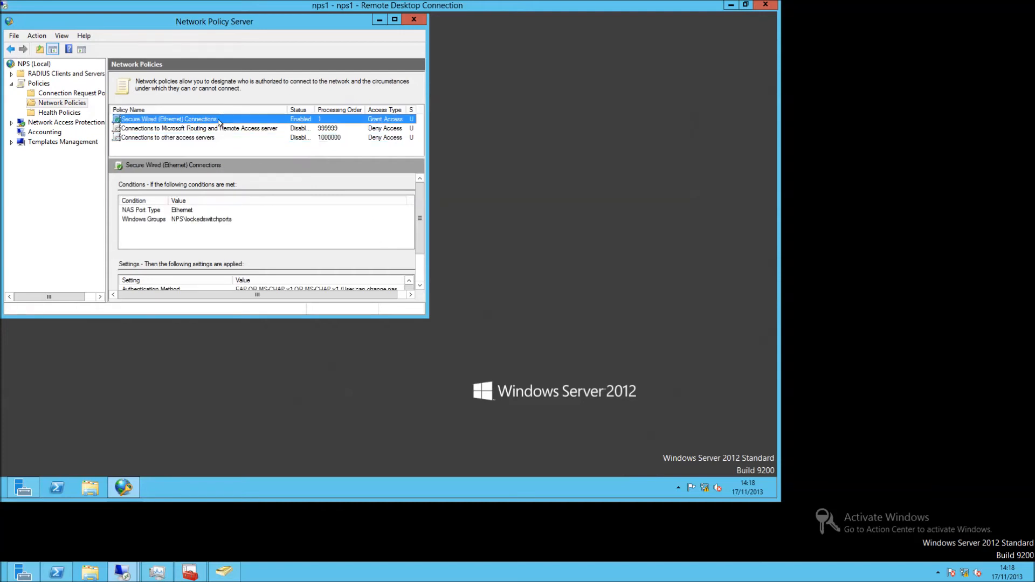
Set the Secure Wired (Ethernet) Connections NAS Port Type constraint to Ethernet and save it.
double_click(219, 123)
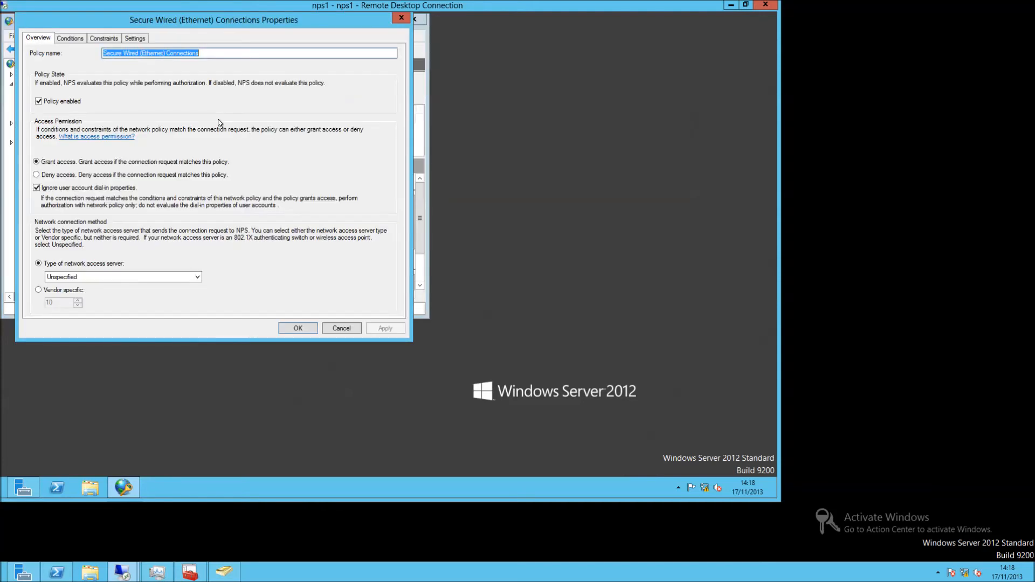
click(72, 39)
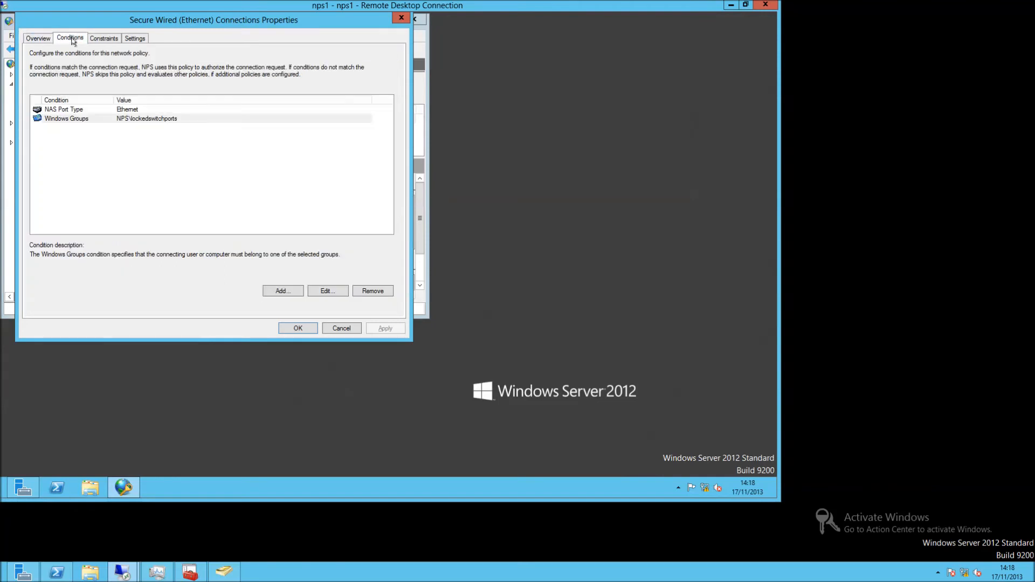
click(114, 39)
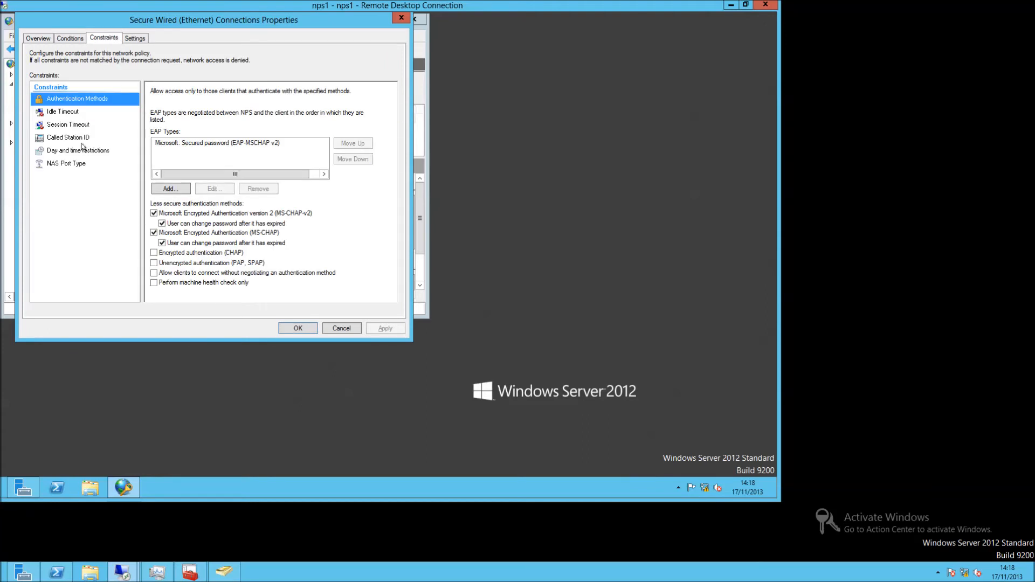
click(81, 162)
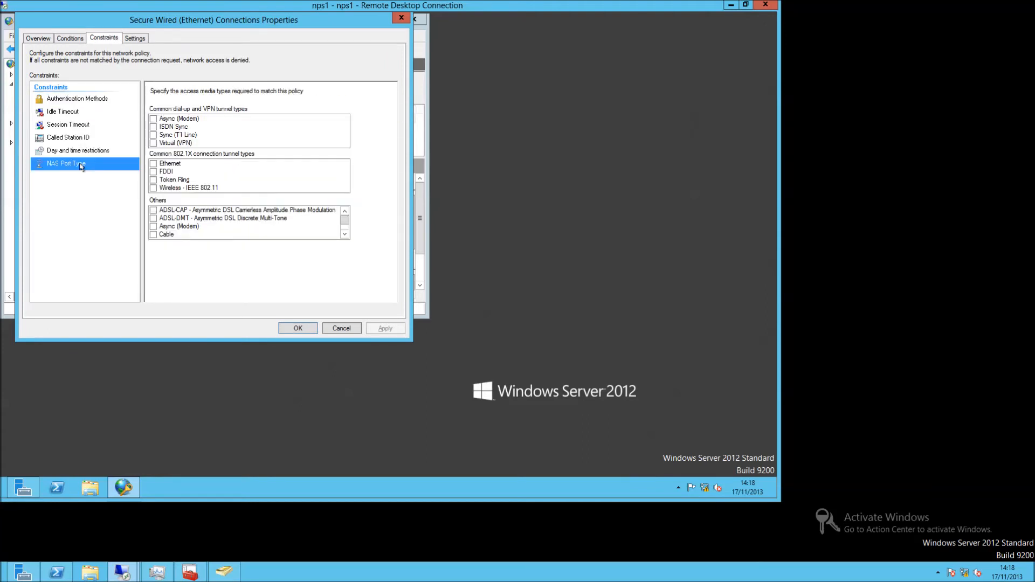
click(154, 164)
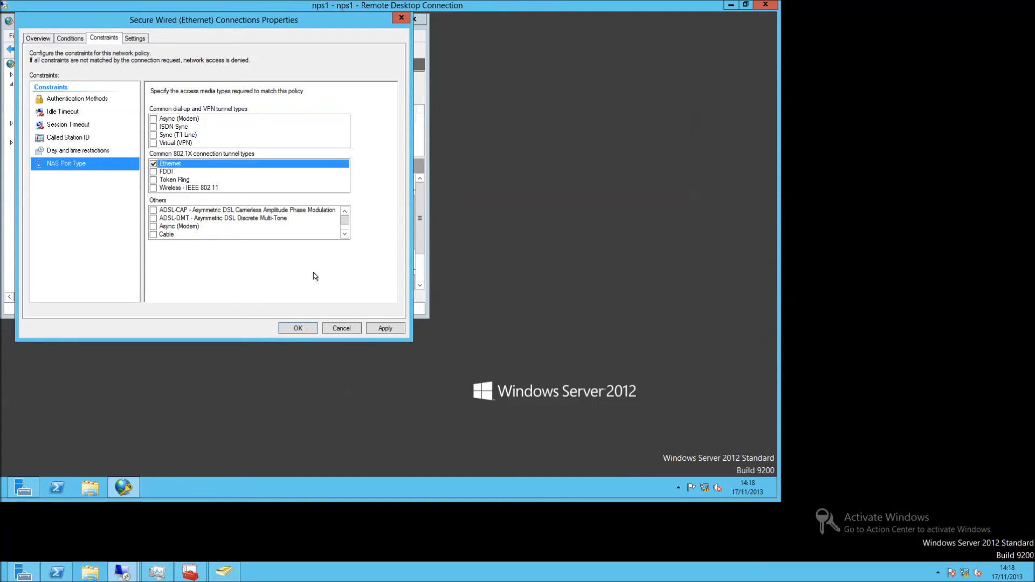
click(392, 329)
click(291, 329)
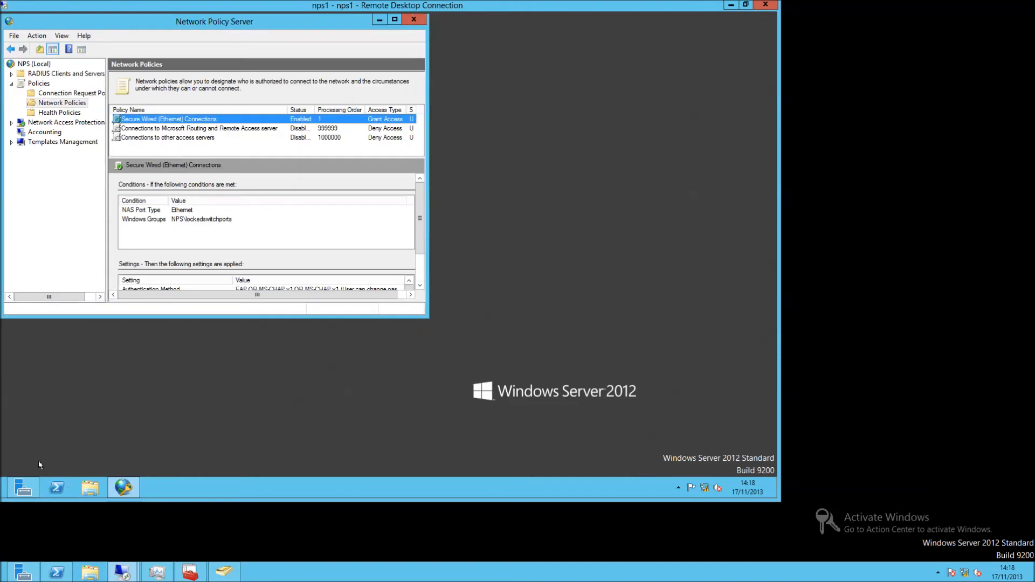
Open a Windows PowerShell console and bring up its Run as Administrator option from the taskbar.
right_click(50, 482)
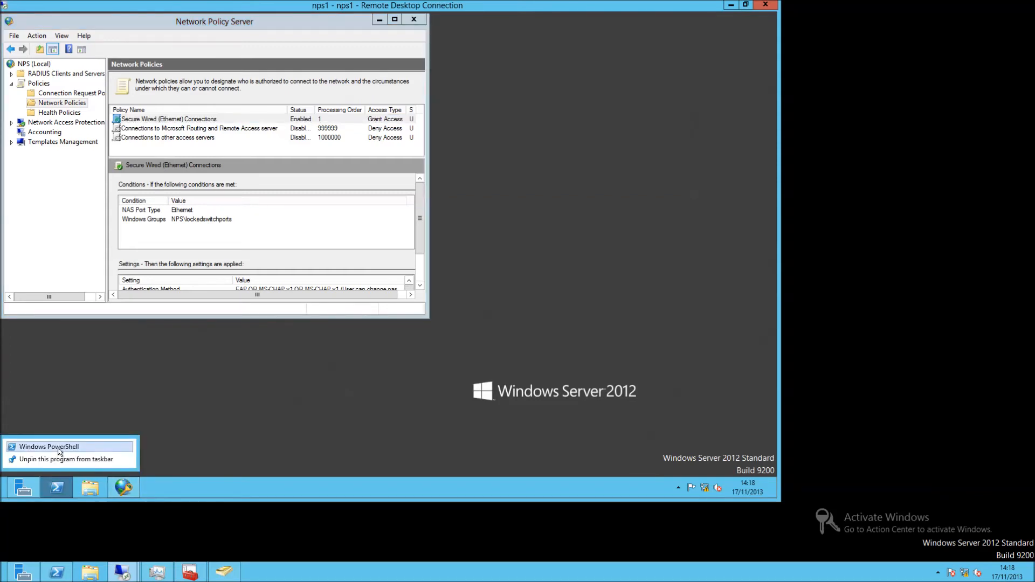
click(50, 447)
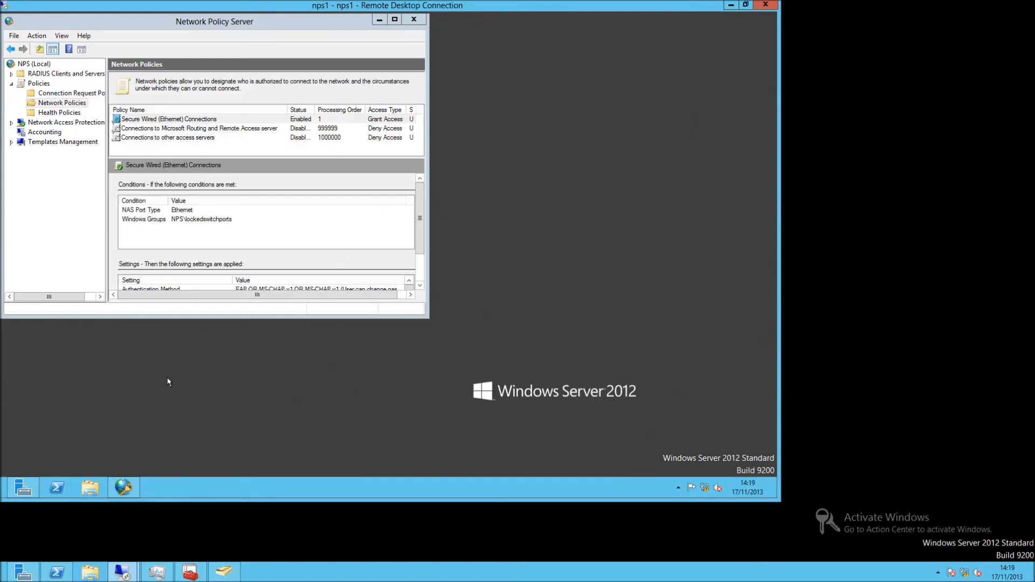
right_click(56, 489)
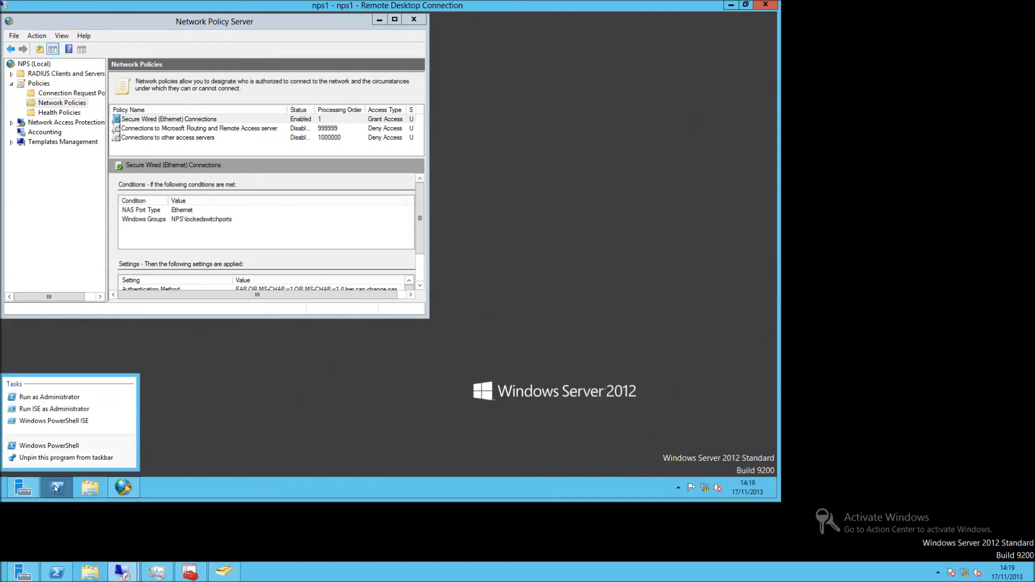
Start PowerShell elevated, approve UAC, run mmc, and minimize the PowerShell window.
click(65, 397)
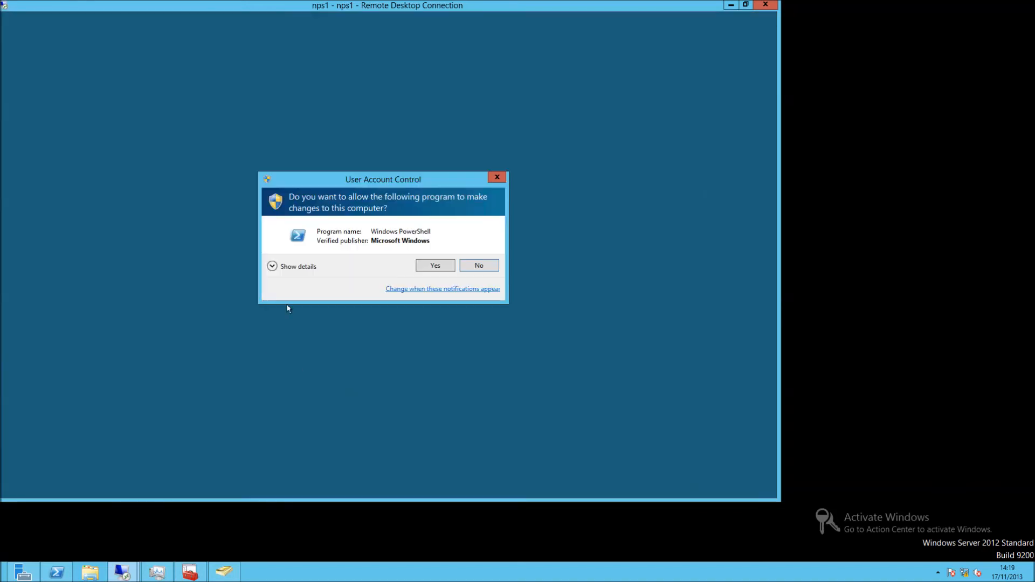
click(437, 264)
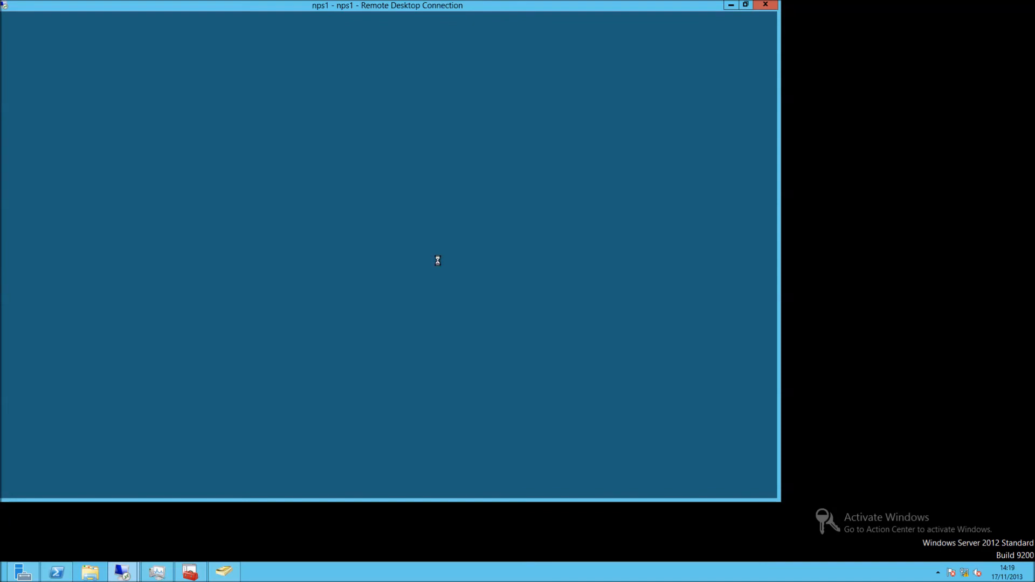
click(424, 260)
text(mmc)
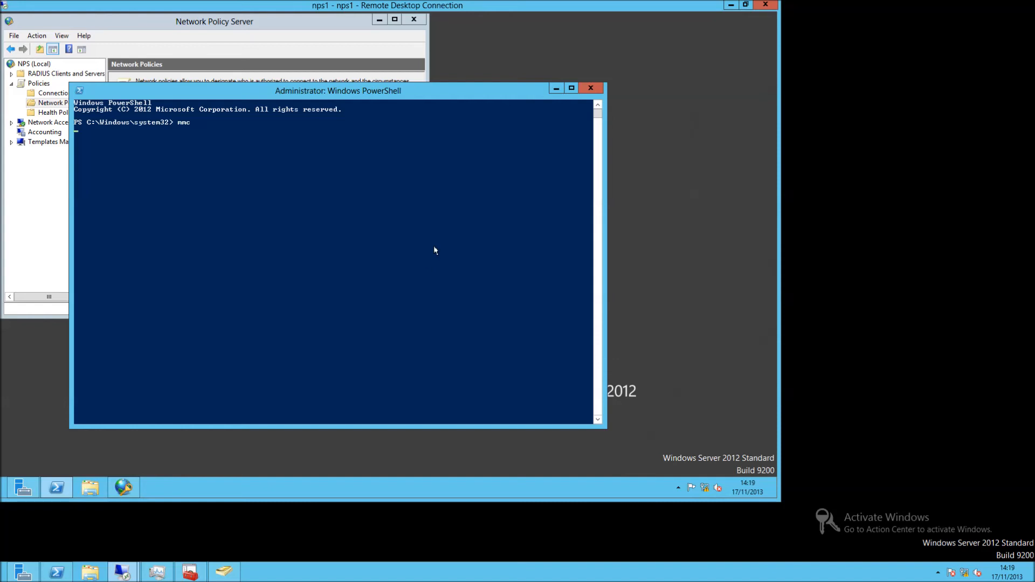
click(556, 88)
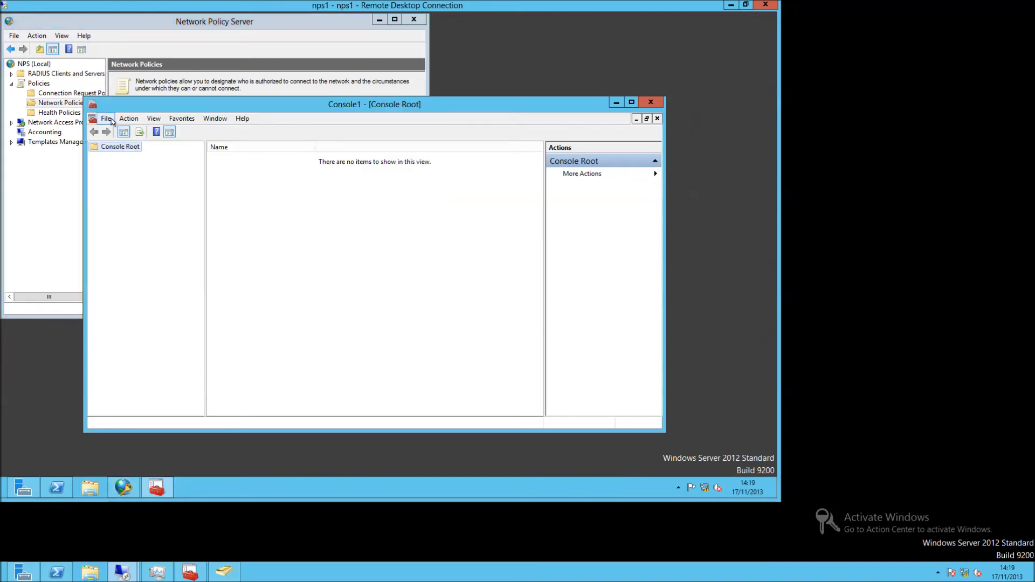
Add the Certificates snap-in targeting the Computer account on the local computer.
click(107, 119)
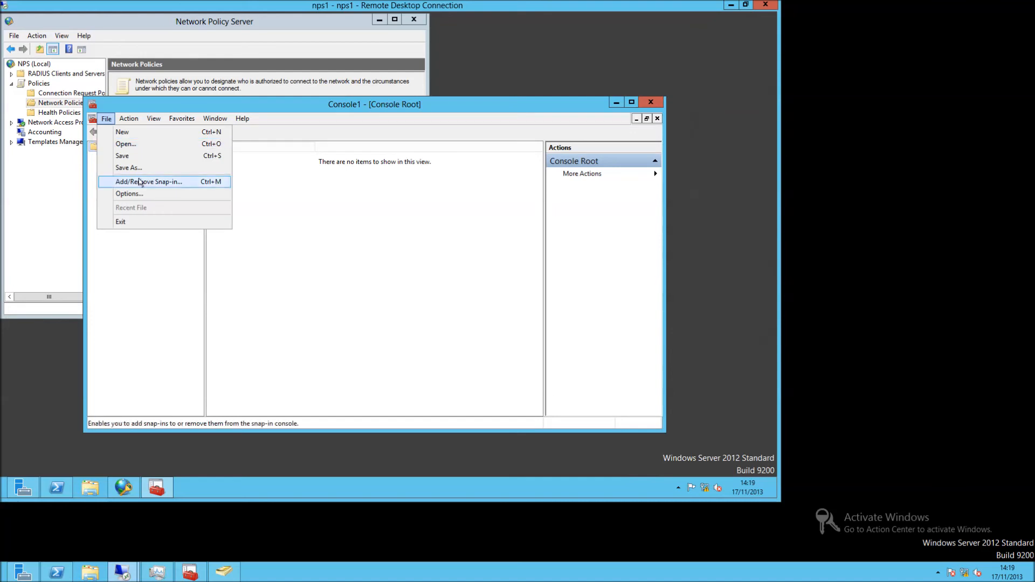
click(139, 182)
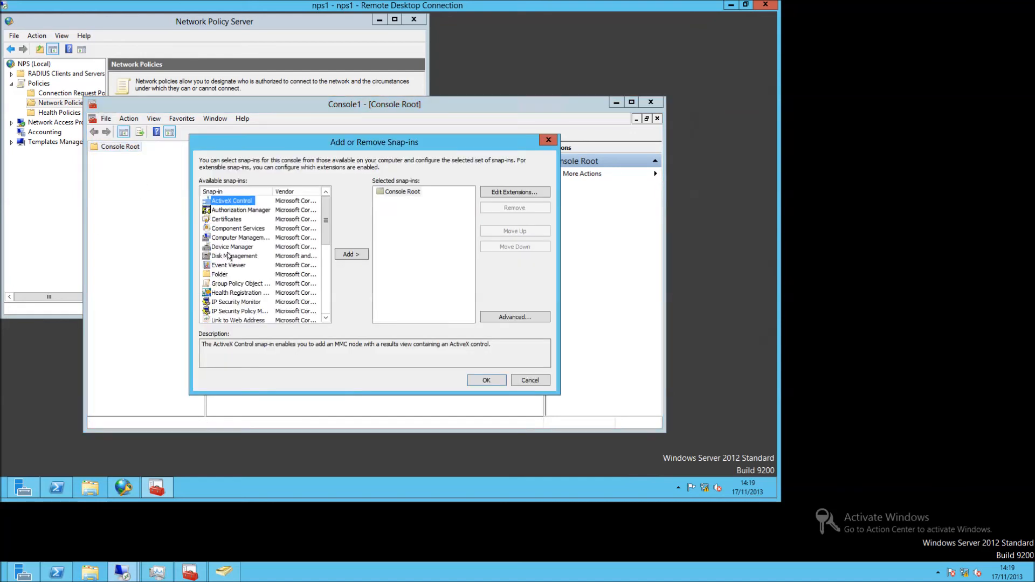
click(237, 220)
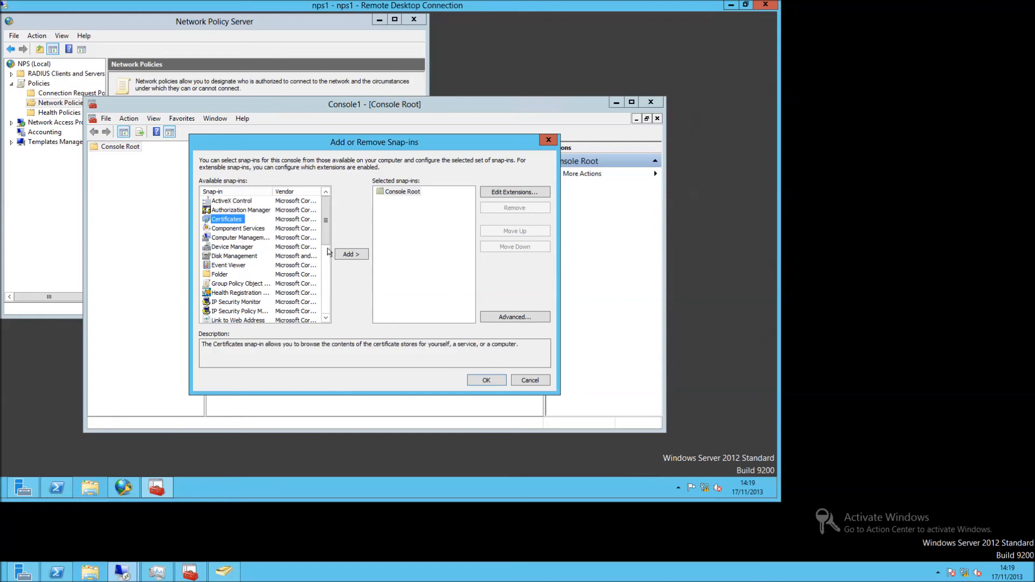
click(340, 254)
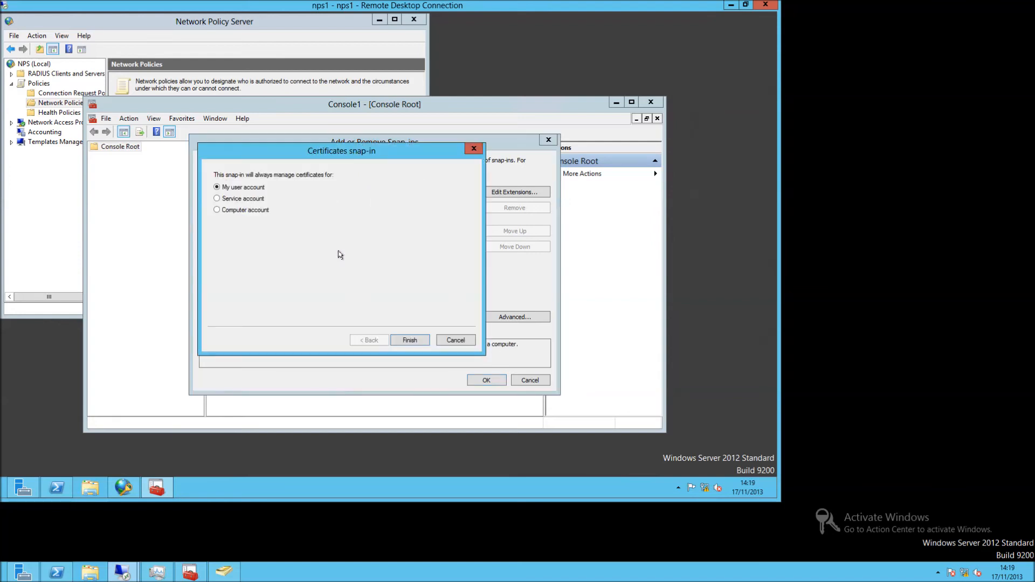
click(231, 213)
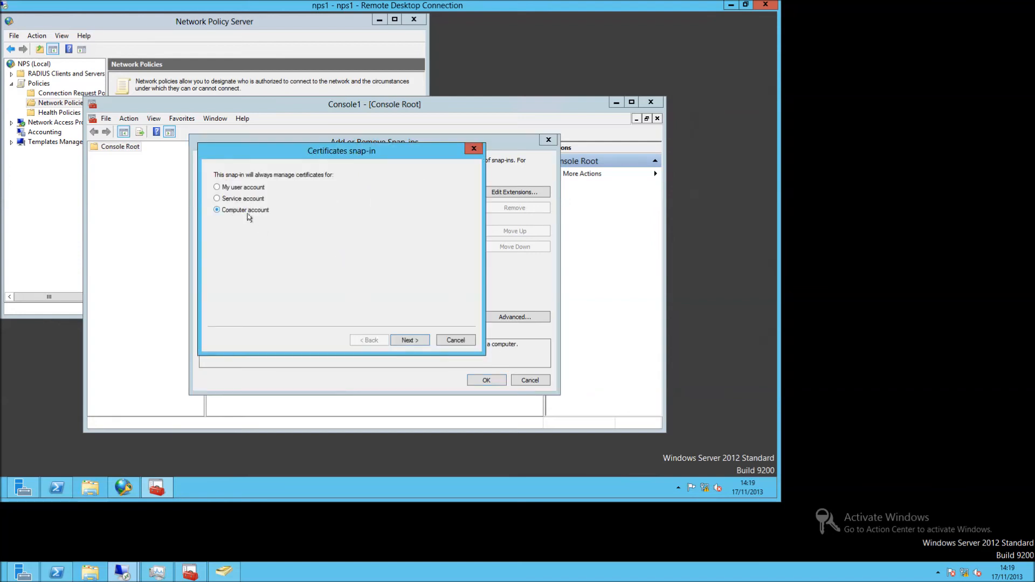
click(415, 344)
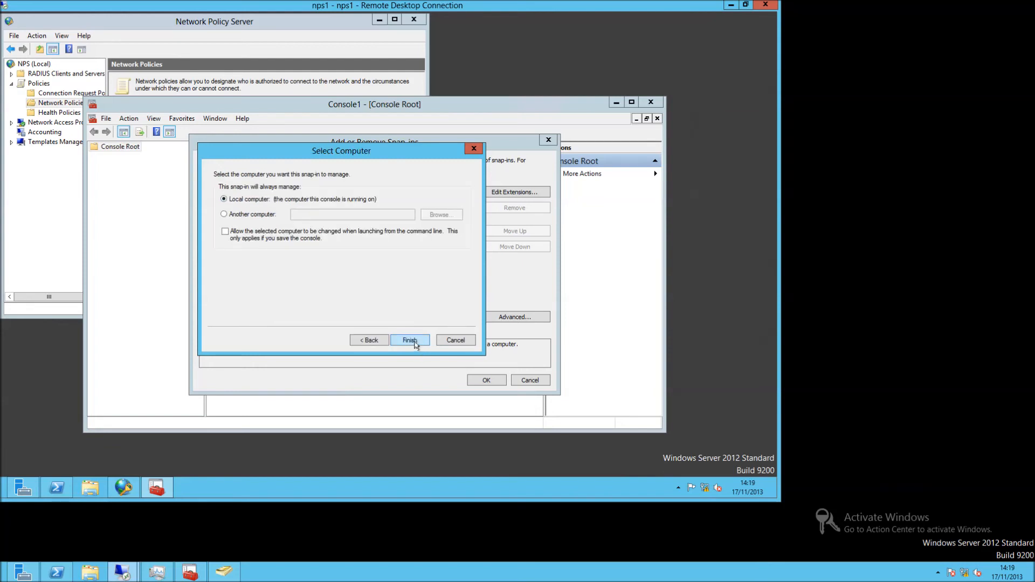
click(410, 341)
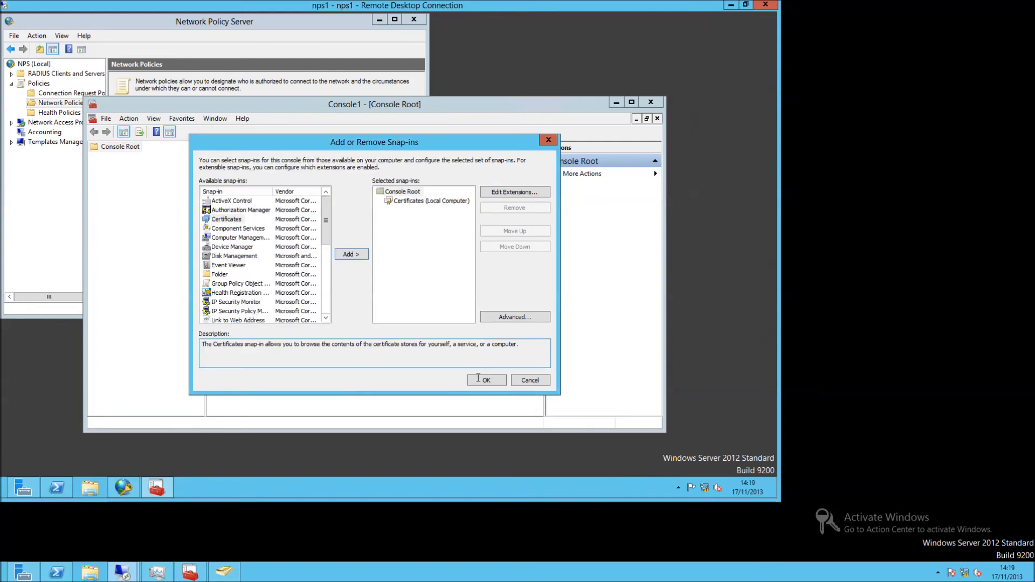
click(485, 380)
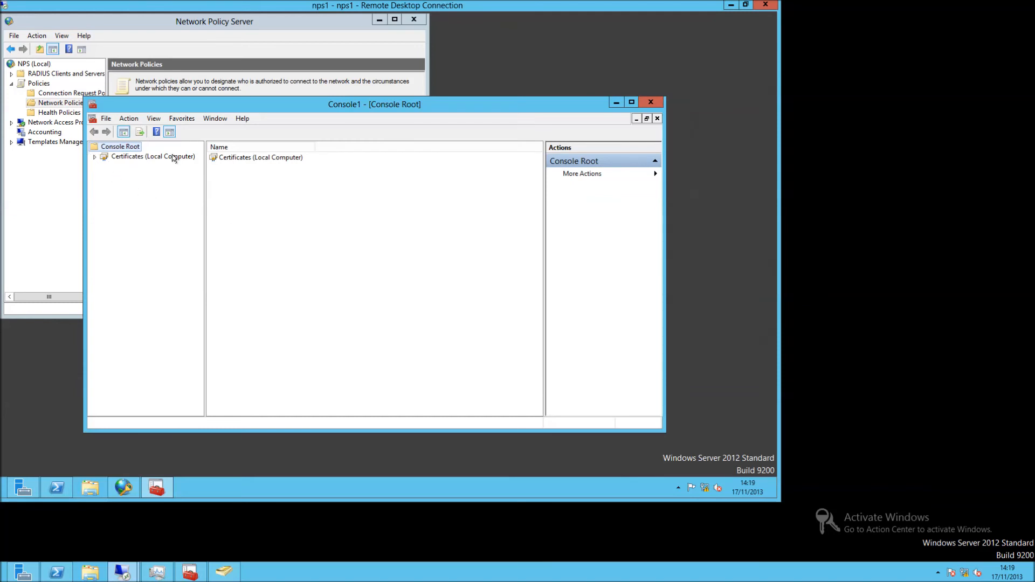
From the Personal store, enroll a Computer certificate through the Active Directory Enrollment Policy.
click(174, 157)
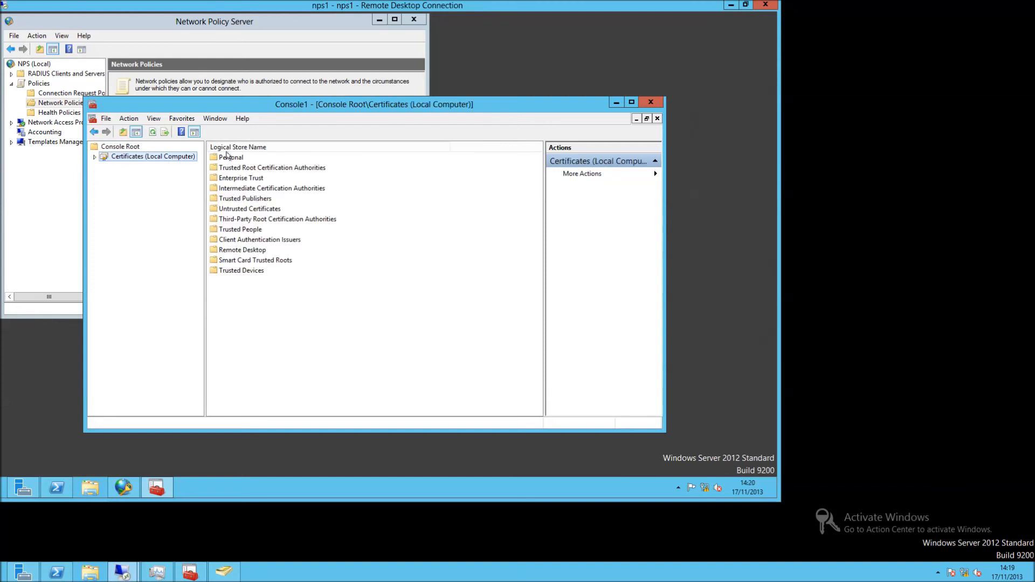
click(227, 156)
double_click(227, 157)
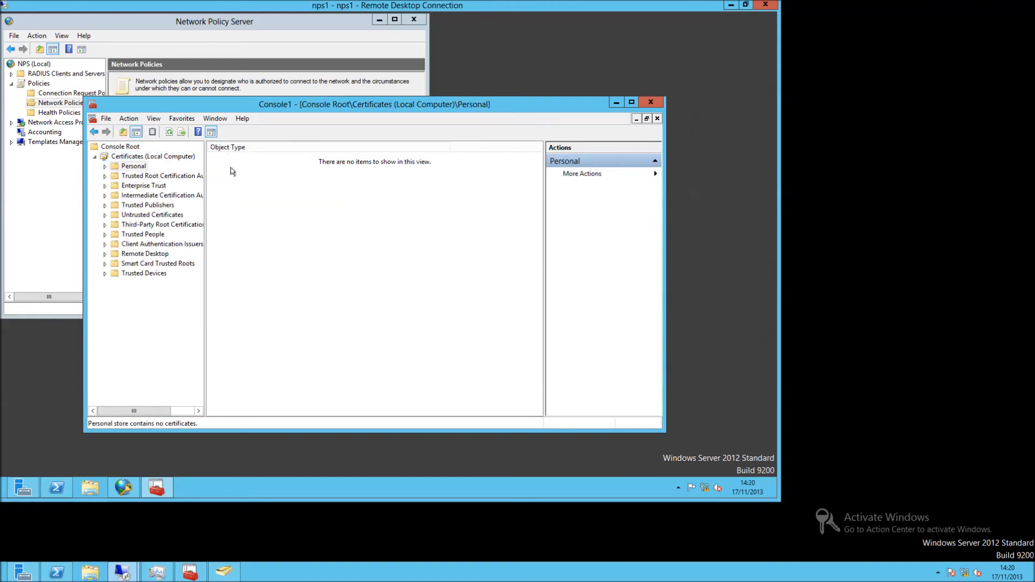
right_click(233, 171)
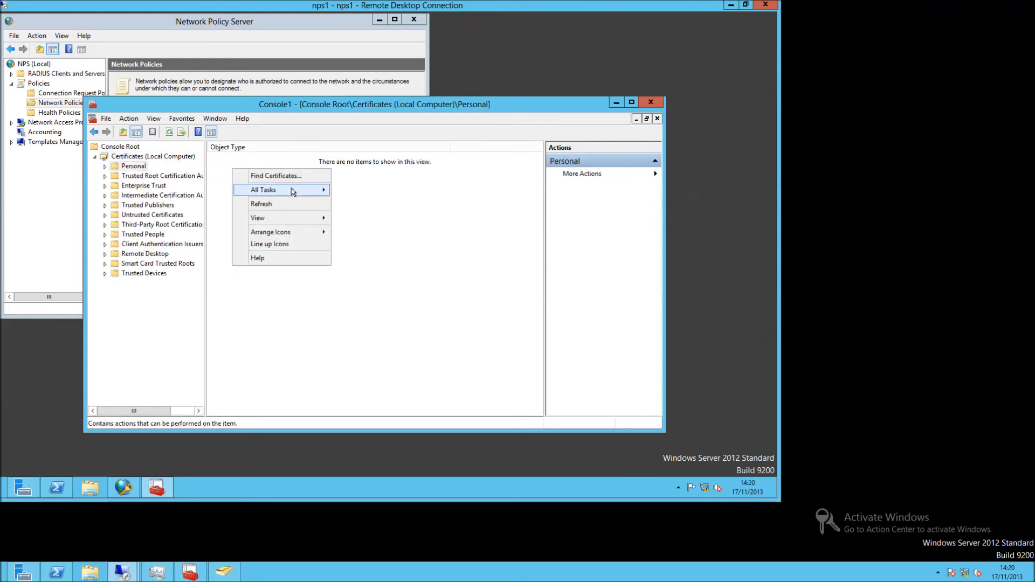
mouse_move(316, 192)
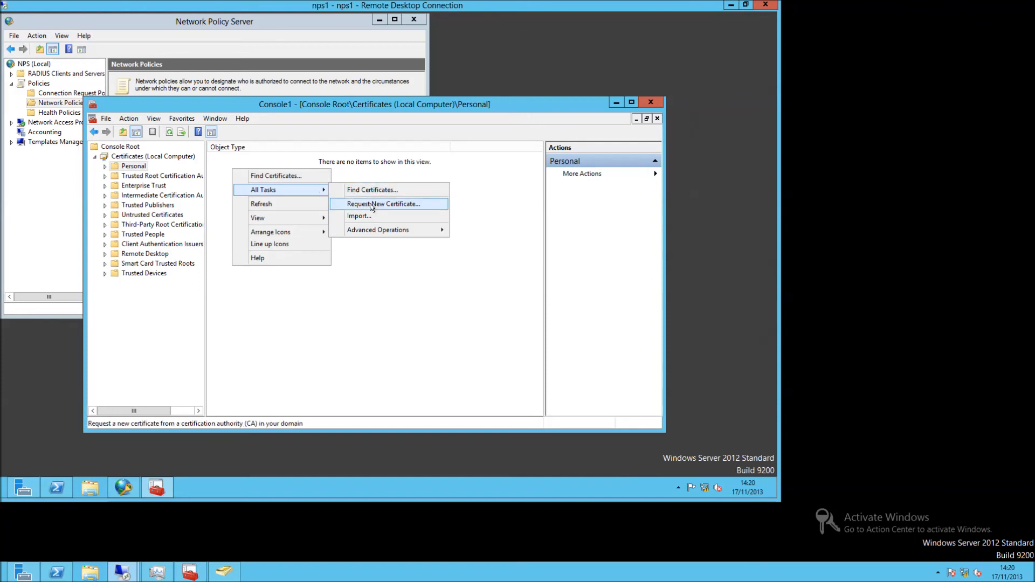
click(369, 205)
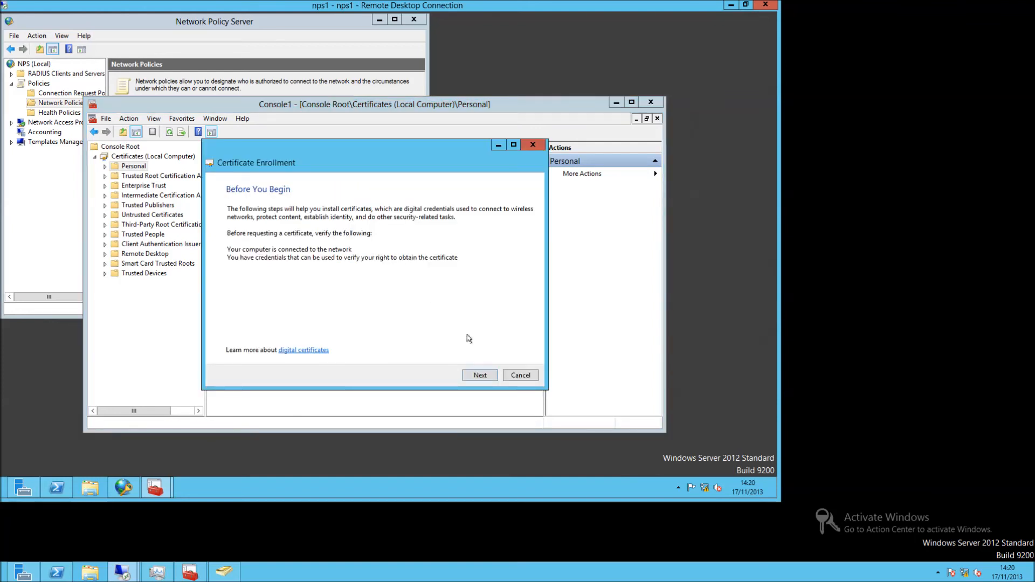
click(478, 375)
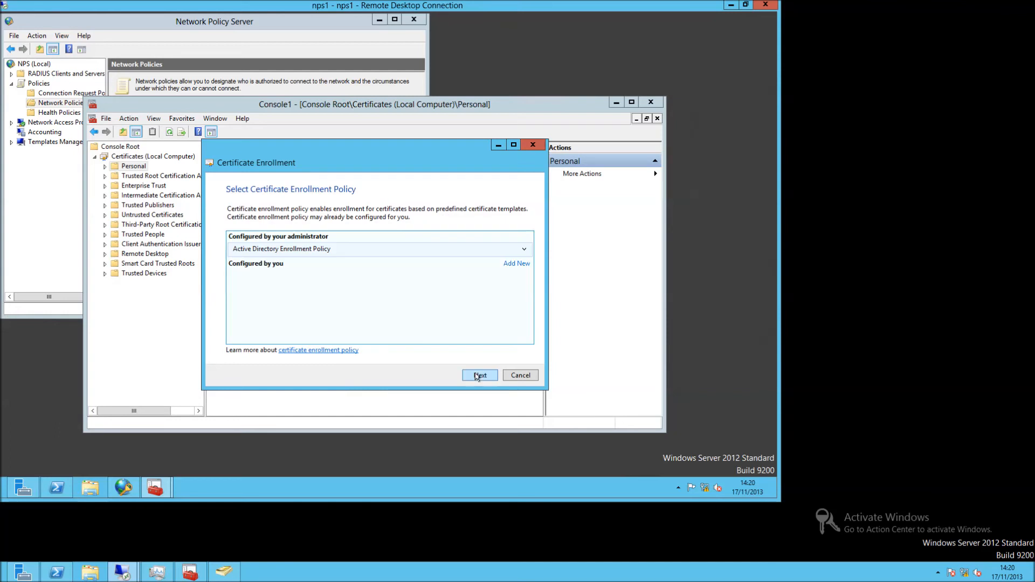
click(477, 375)
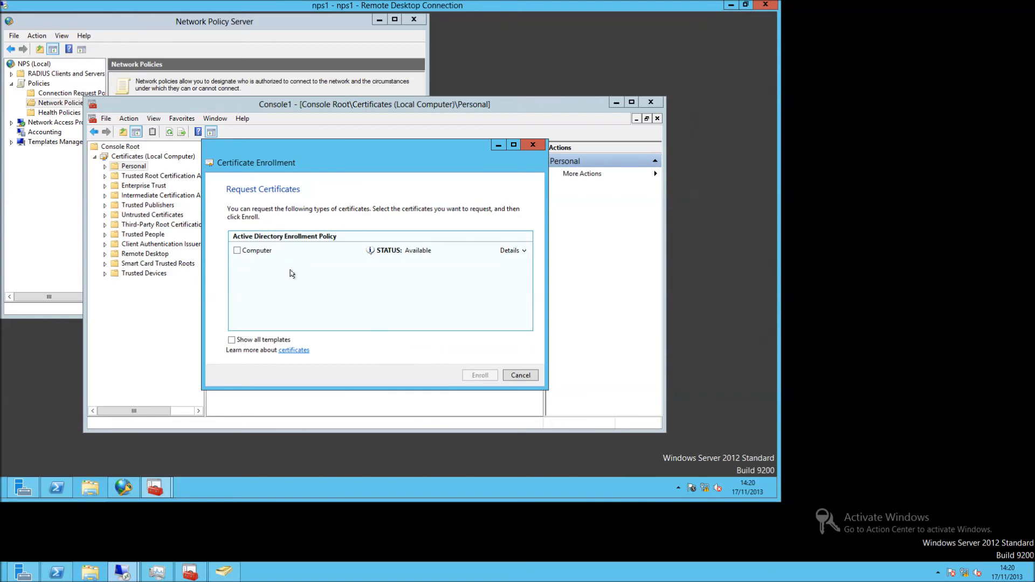
click(237, 250)
click(475, 375)
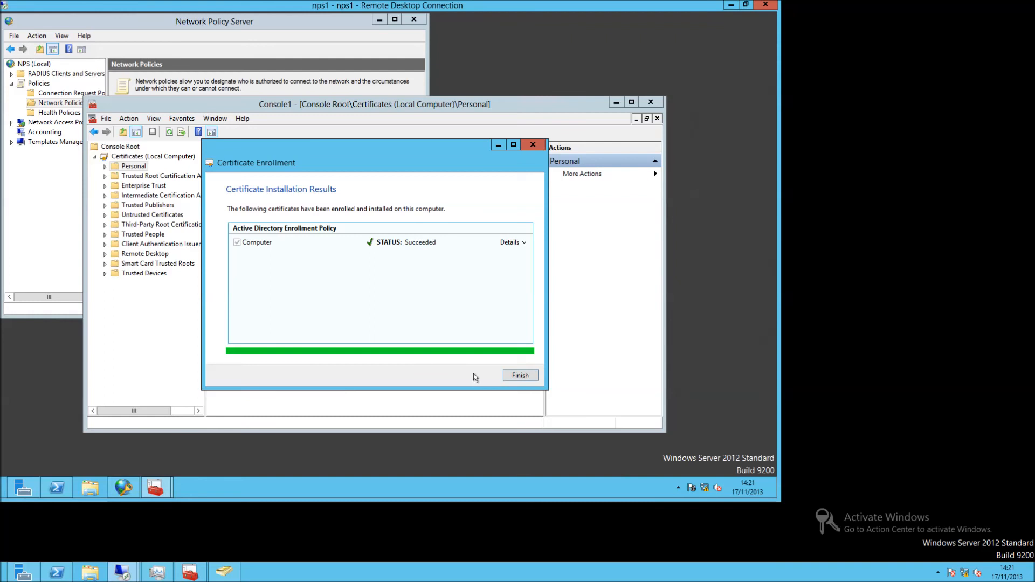
Finish enrollment, verify the NPS1.nps.local certificate under Personal, and close Console1 without saving.
click(507, 375)
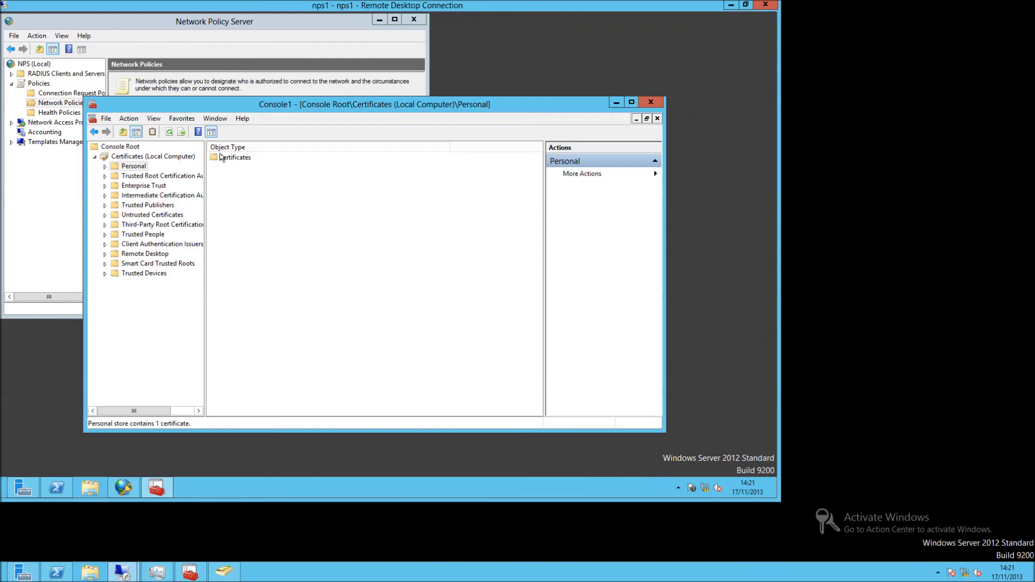
double_click(221, 157)
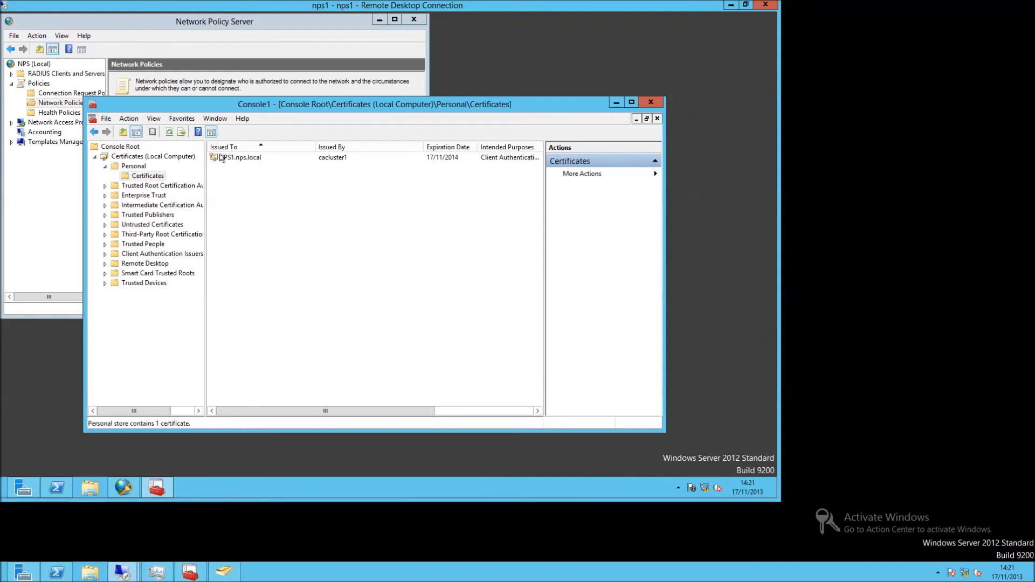
click(660, 103)
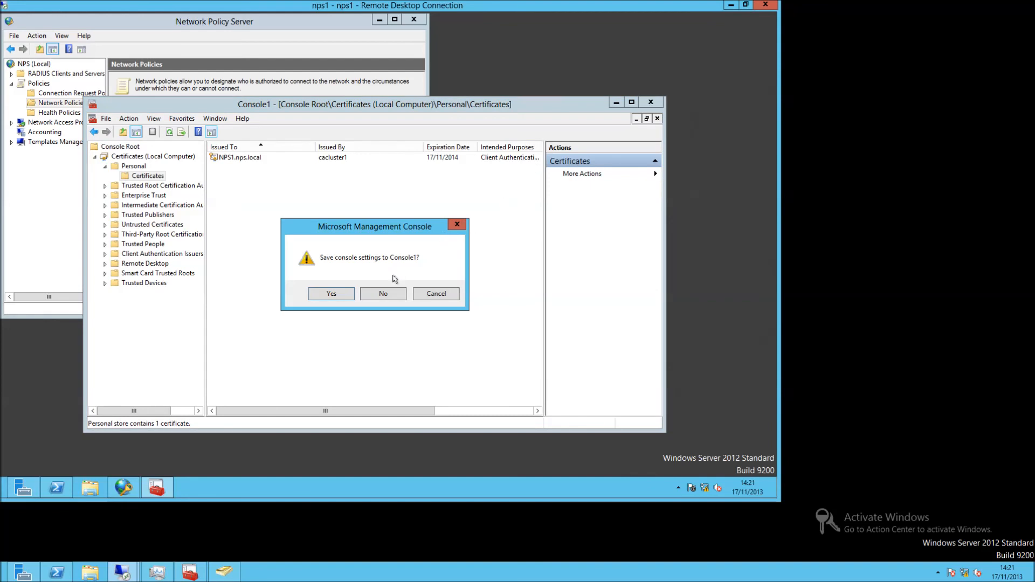
click(382, 291)
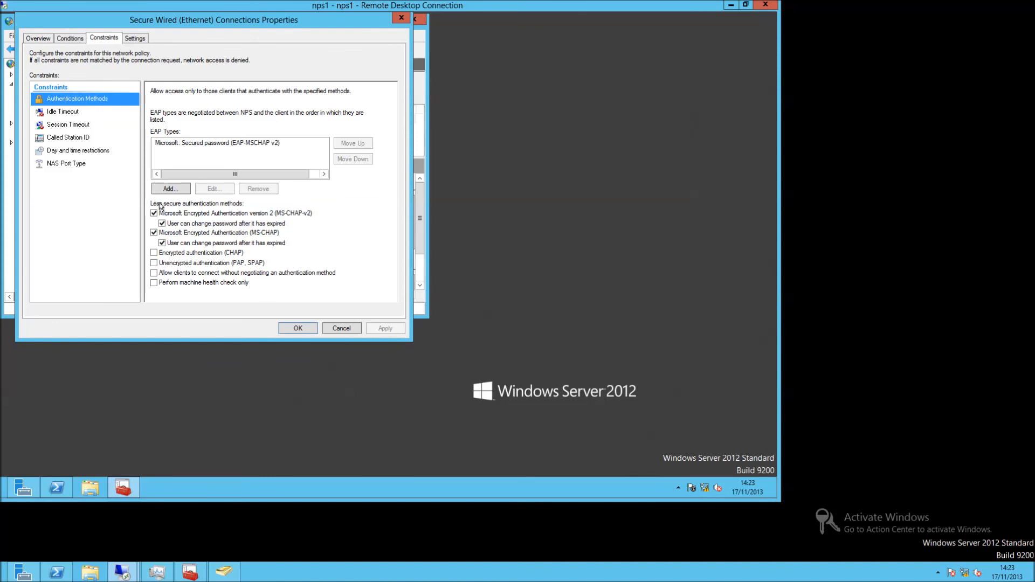
Untick MS-CHAP, add Protected EAP (PEAP) with the NPS1.nps.local certificate, and save the Secure Wired policy.
click(154, 233)
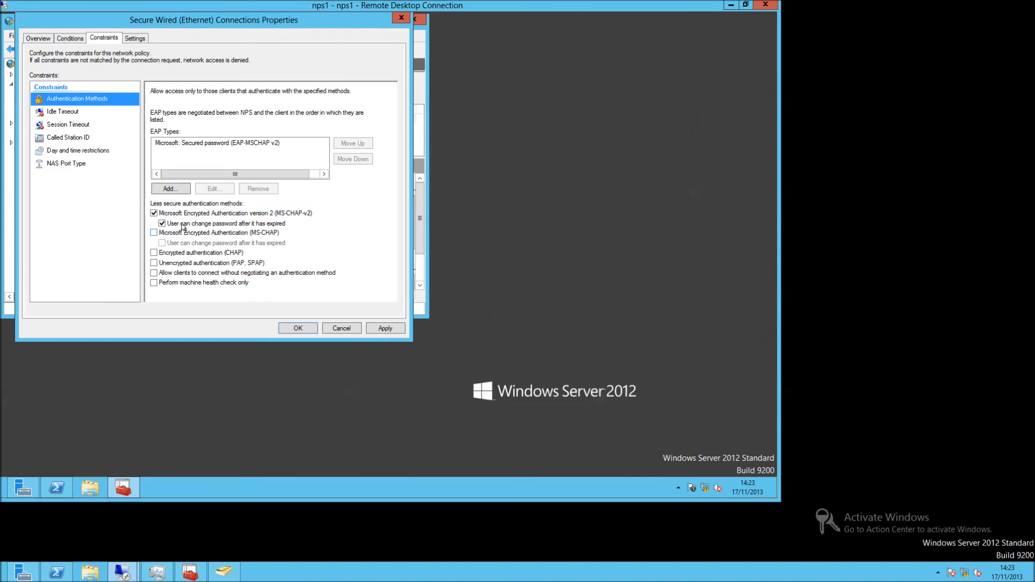
click(173, 192)
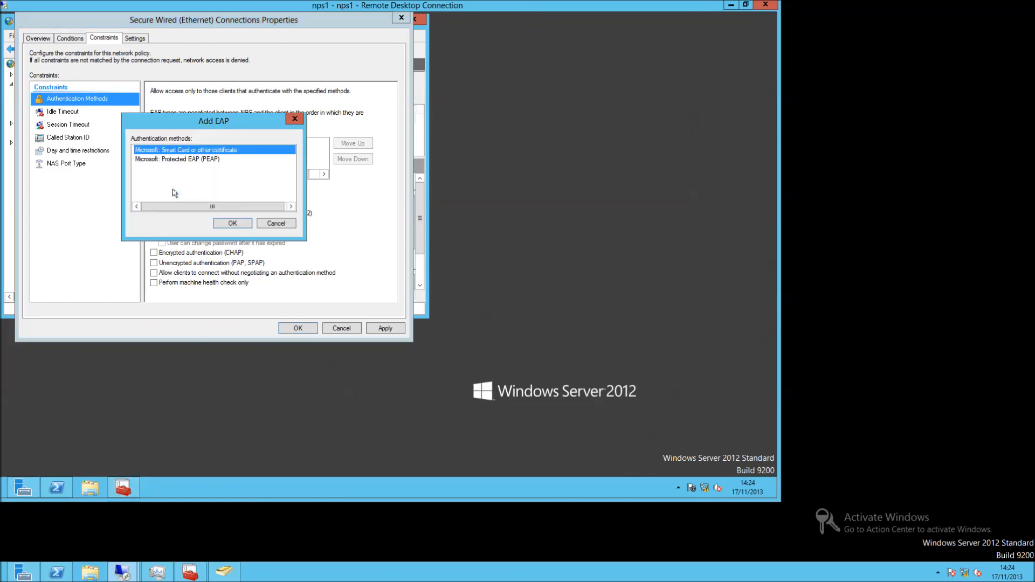
click(201, 160)
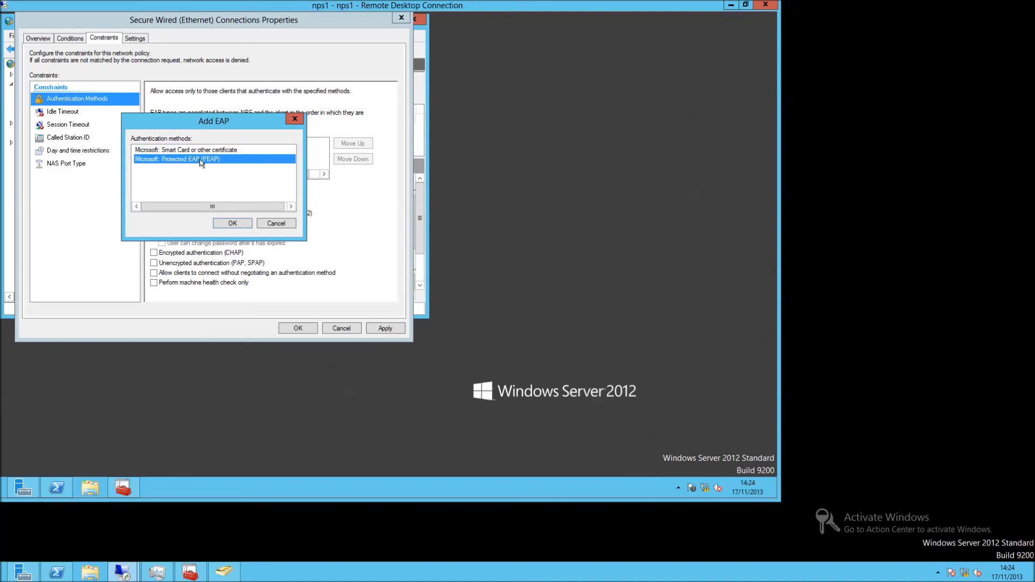
click(231, 223)
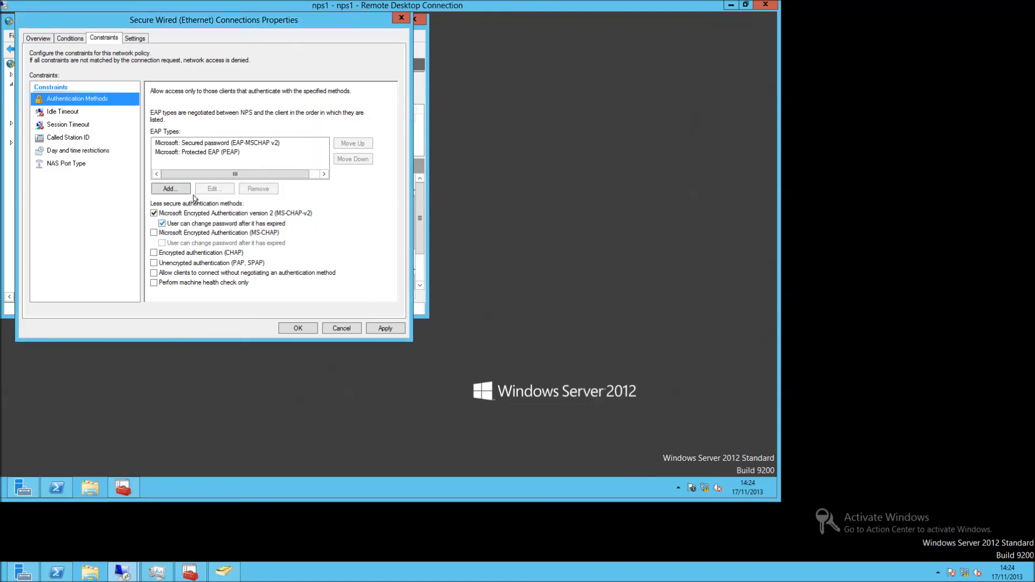
click(192, 153)
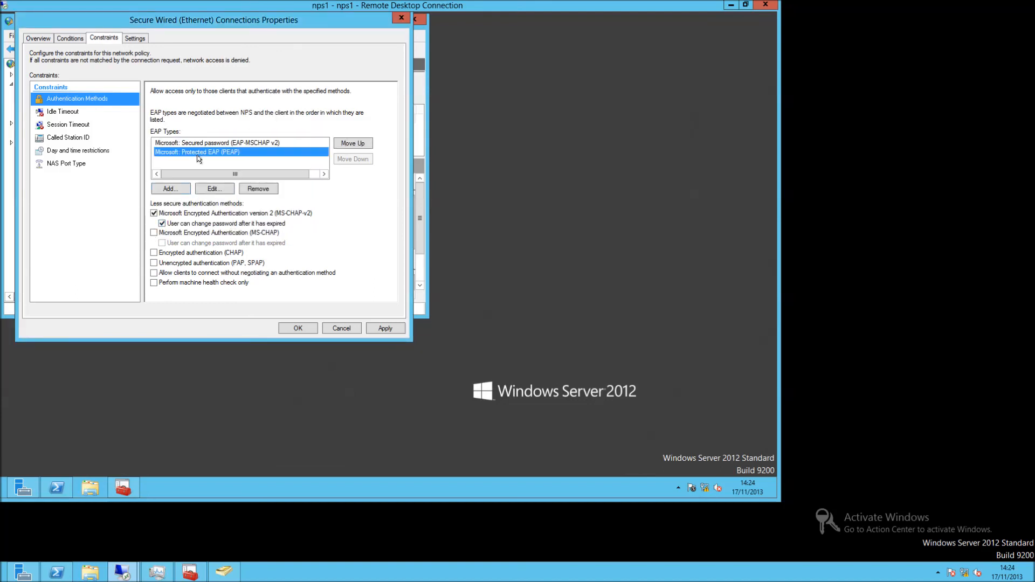
click(211, 189)
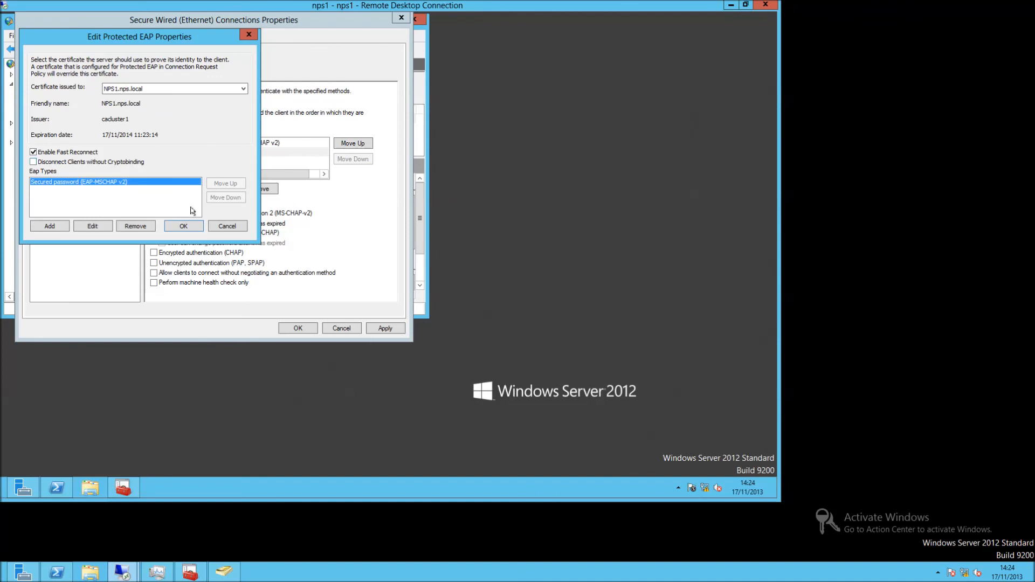
click(191, 226)
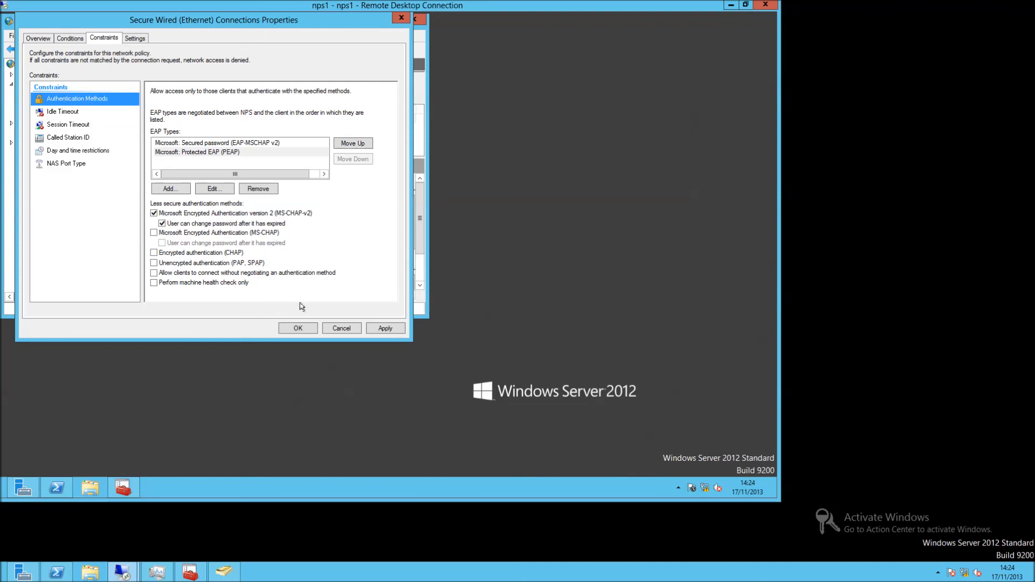
click(306, 325)
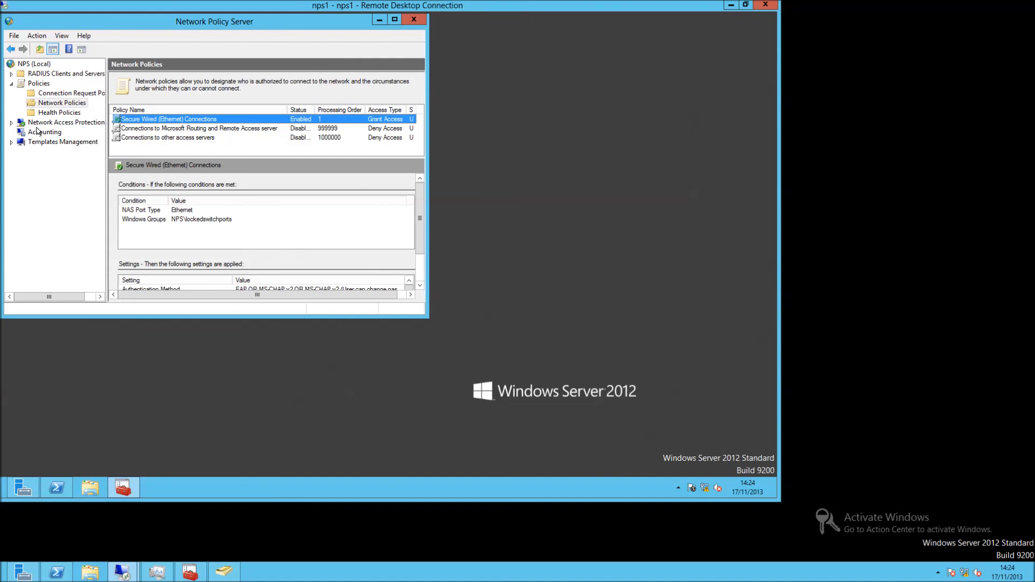
Start Export Configuration on NPS (Local) and accept exporting shared secrets.
click(43, 67)
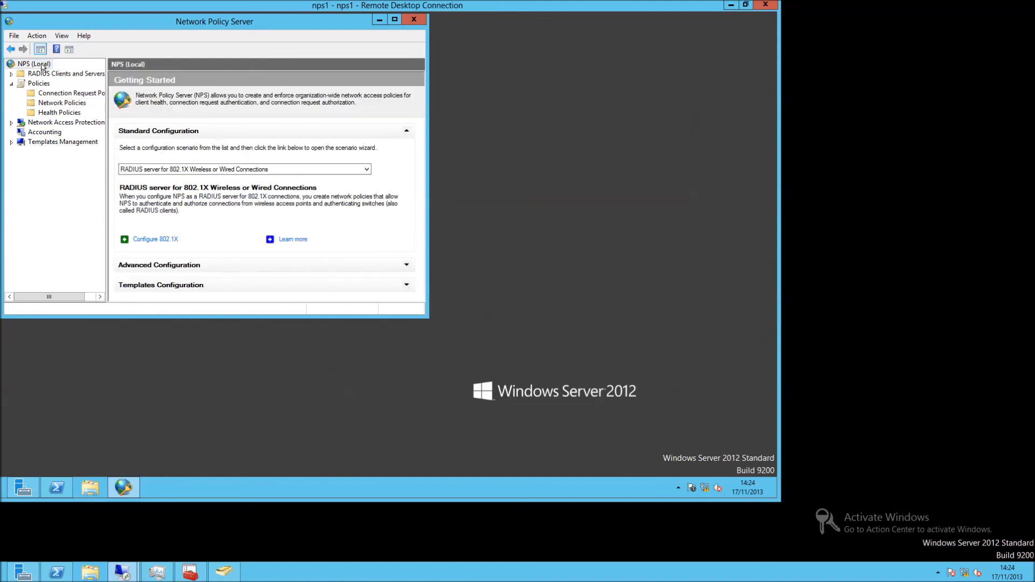
right_click(43, 67)
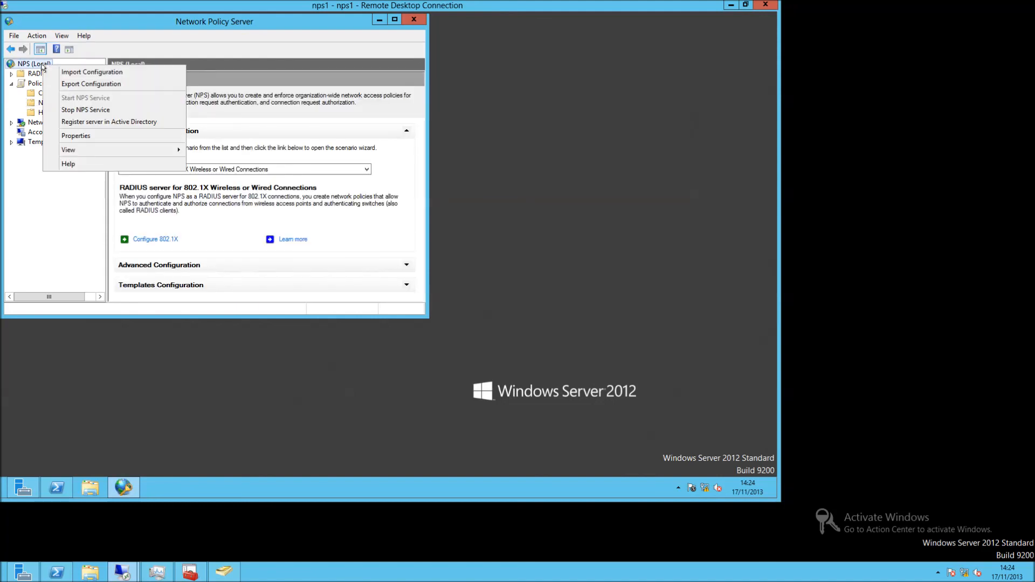
click(90, 83)
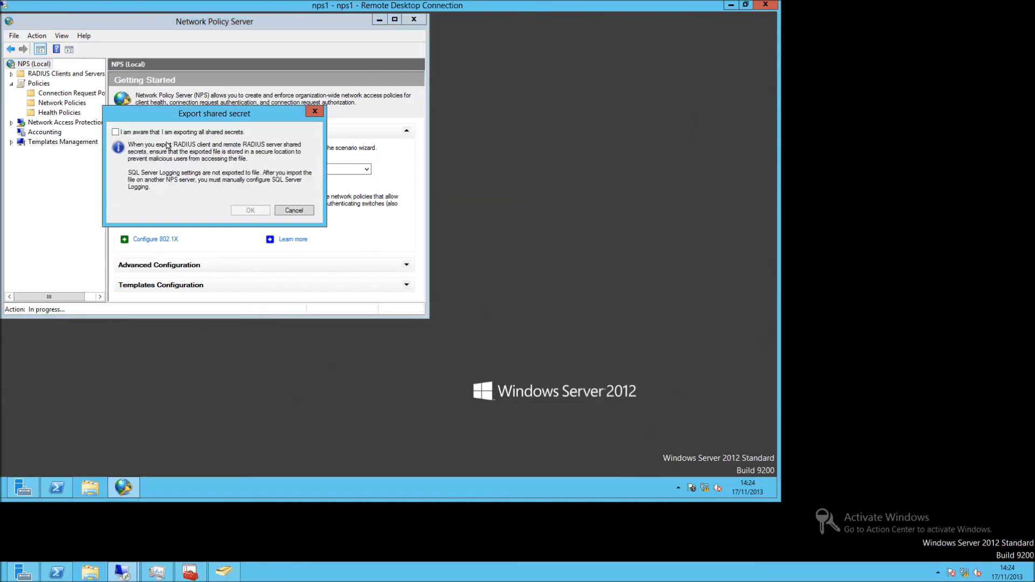
click(198, 135)
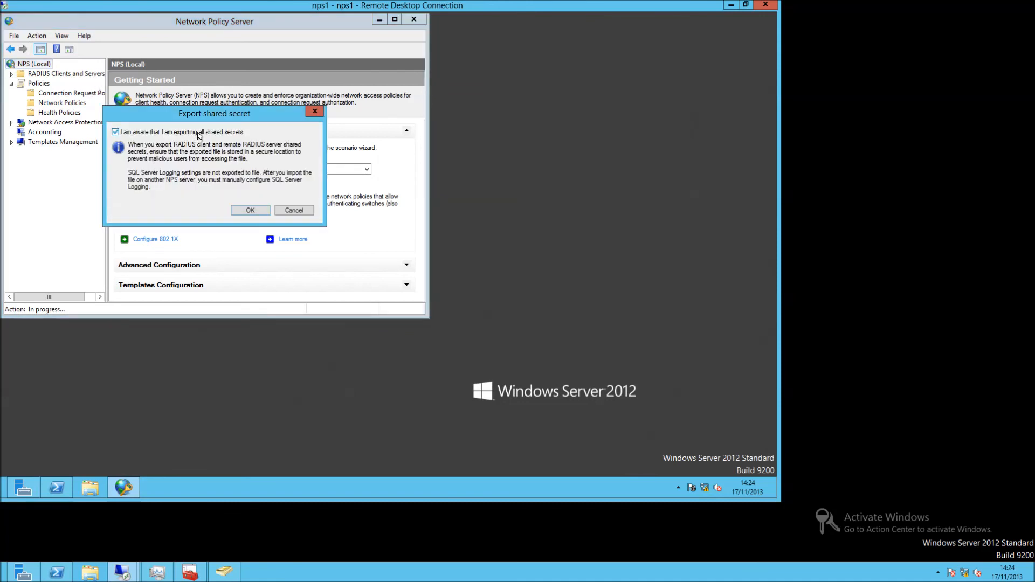
click(242, 211)
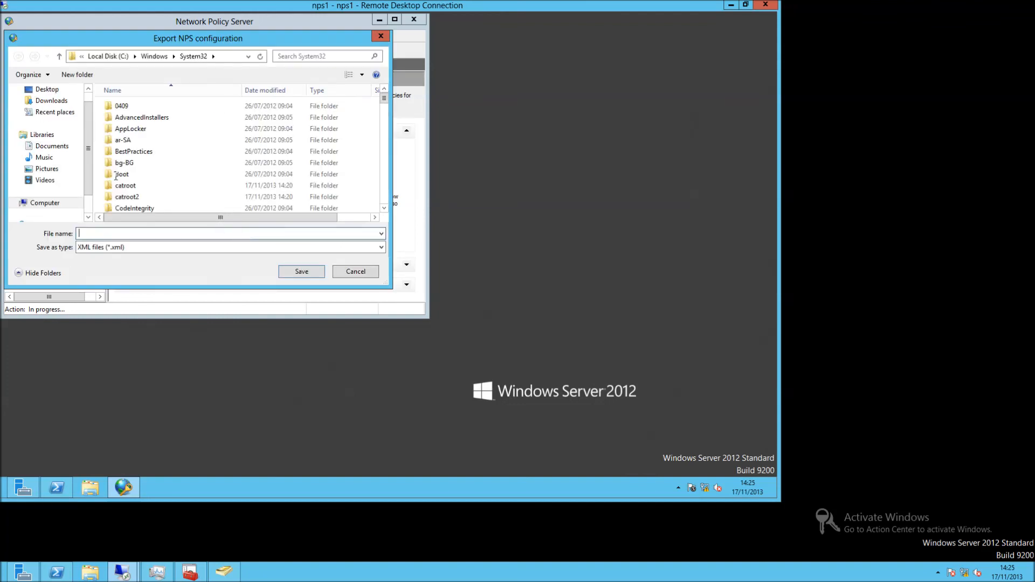
Save the exported configuration to the Desktop as nps1.
click(46, 89)
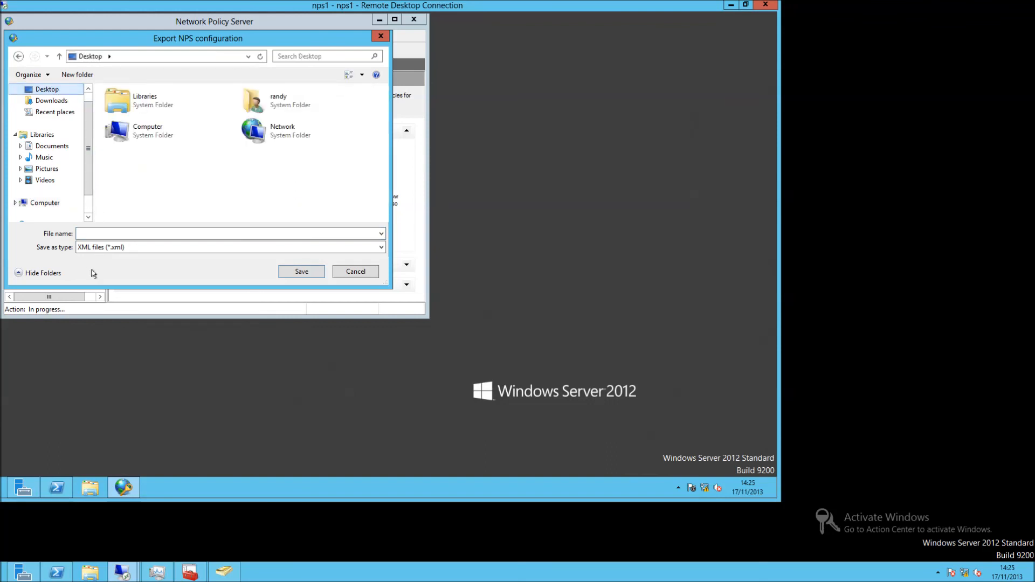
click(106, 235)
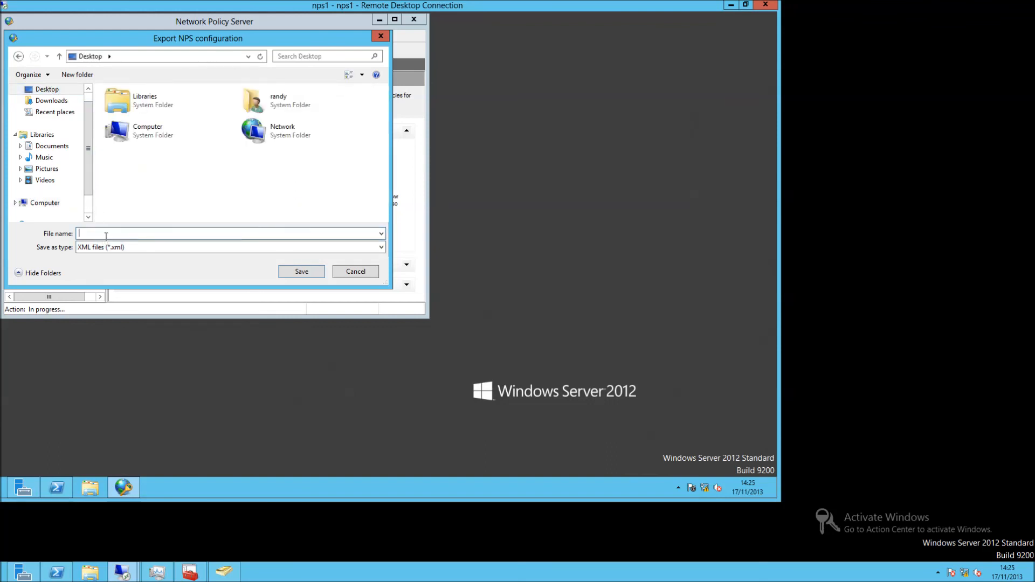
text(nps1)
key(Return)
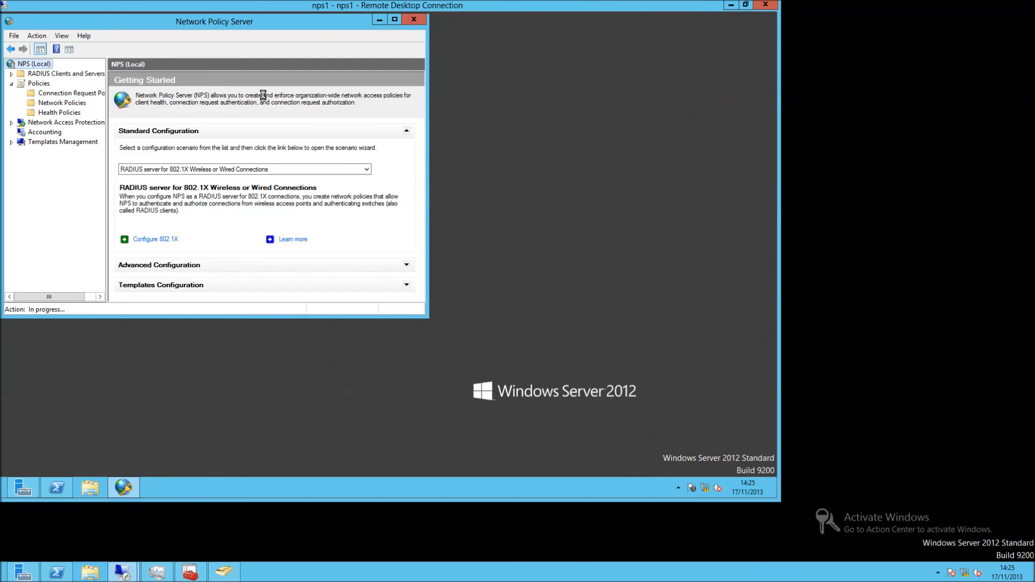
Minimize Network Policy Server to show the nps1 export on the desktop.
click(379, 21)
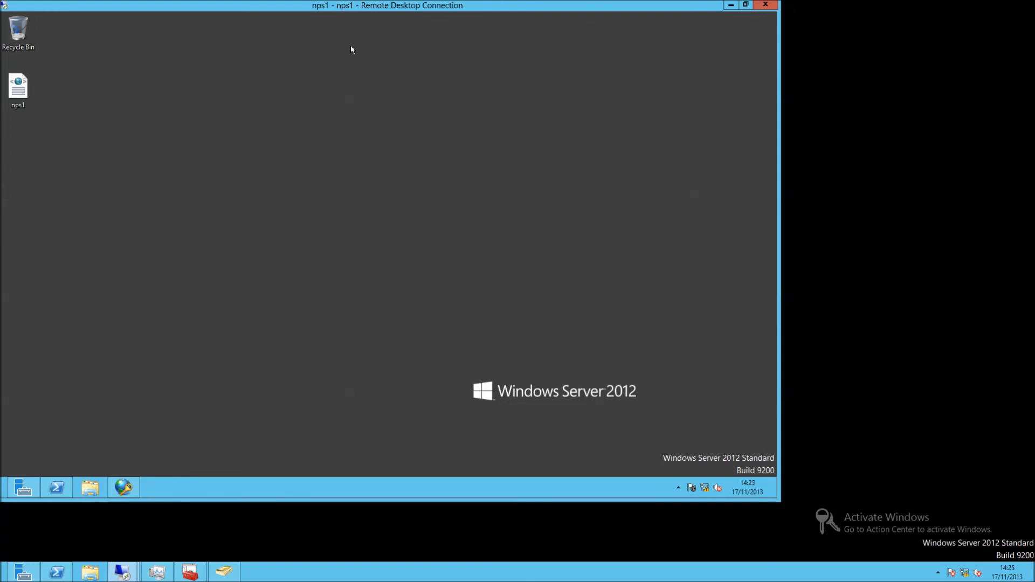